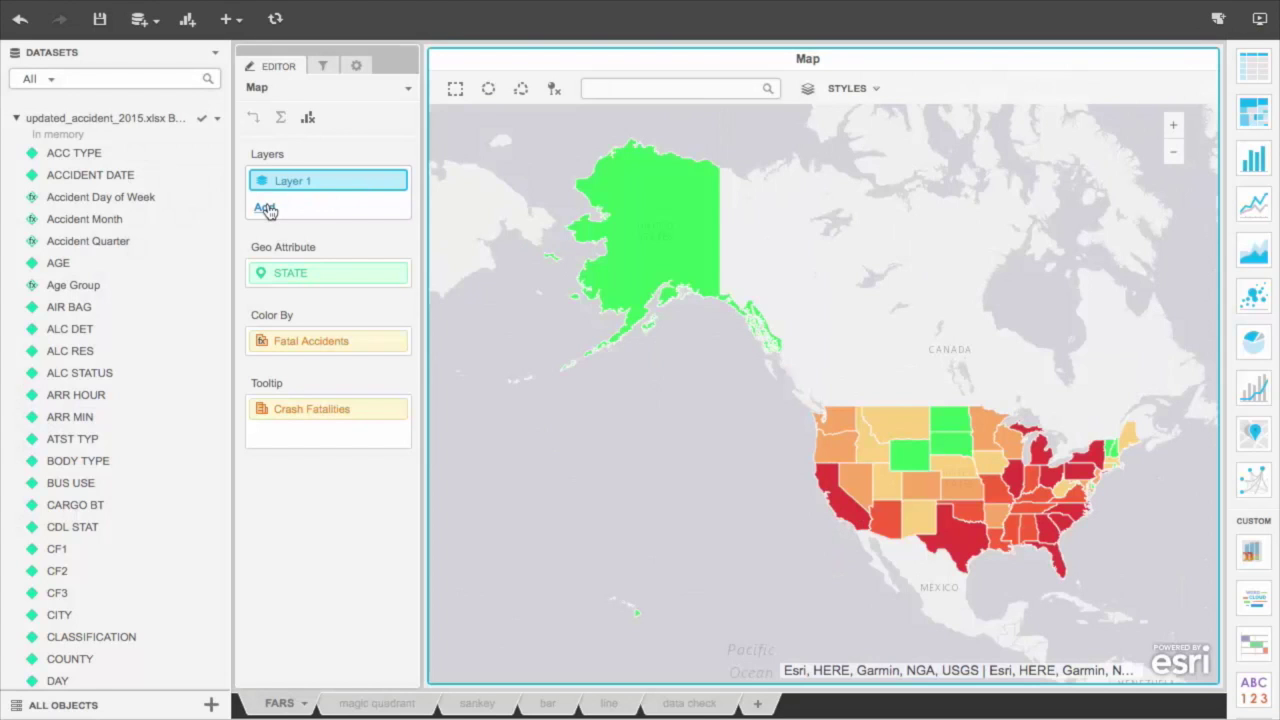
Add a new layer to the map and assign the STATE geo attribute with its latitude and longitude.
{"action": "left_click", "coordinate": [264, 207]}
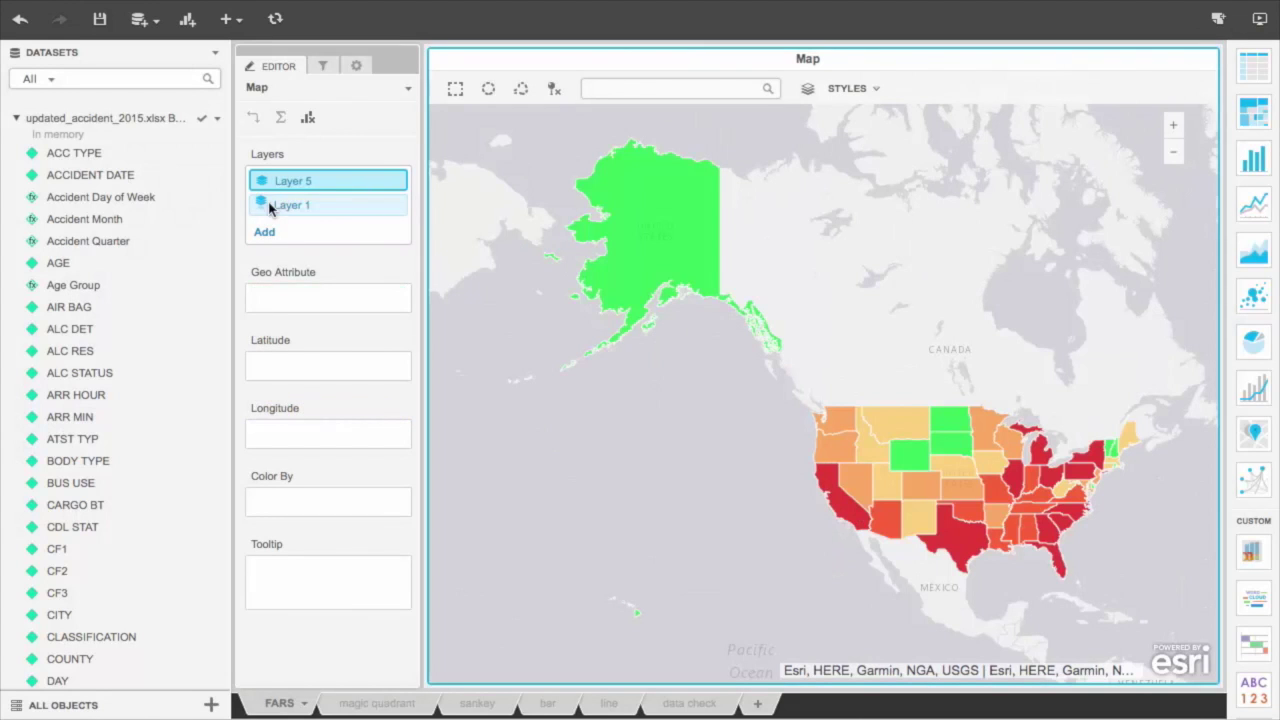
{"action": "left_click", "coordinate": [150, 79]}
{"action": "type", "text": "state"}
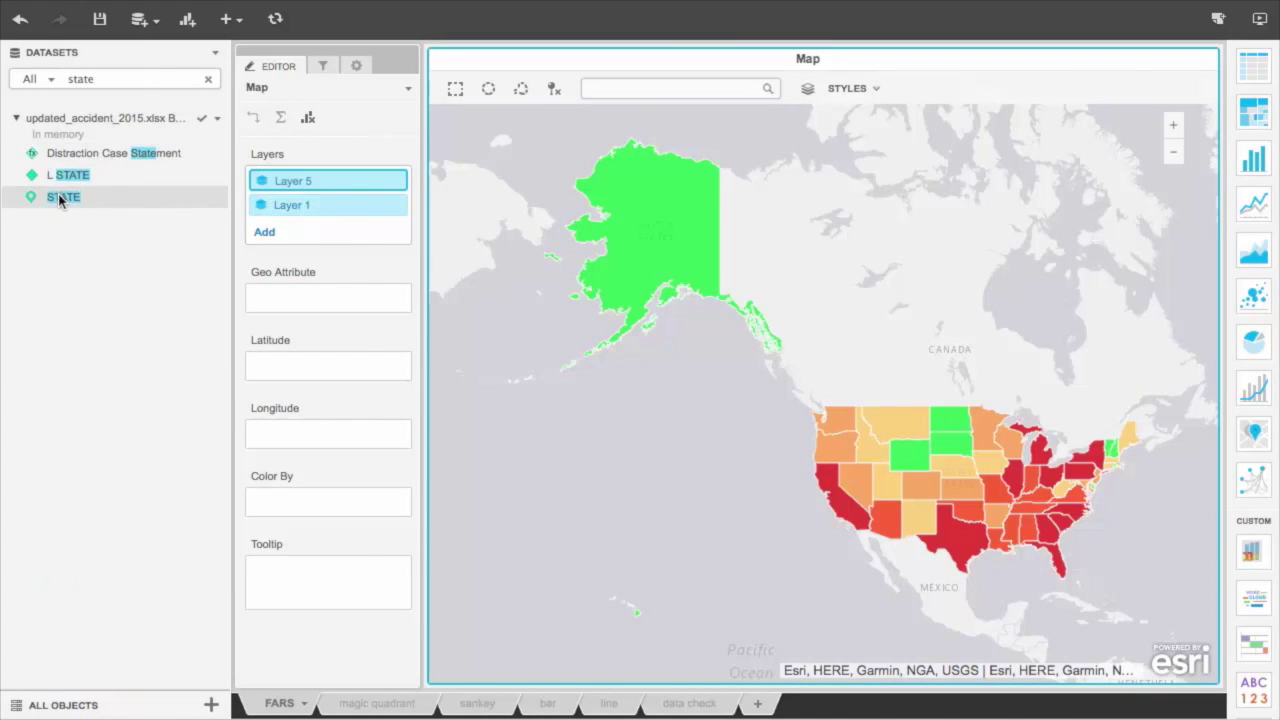
{"action": "left_click_drag", "start_coordinate": [63, 197], "coordinate": [263, 295]}
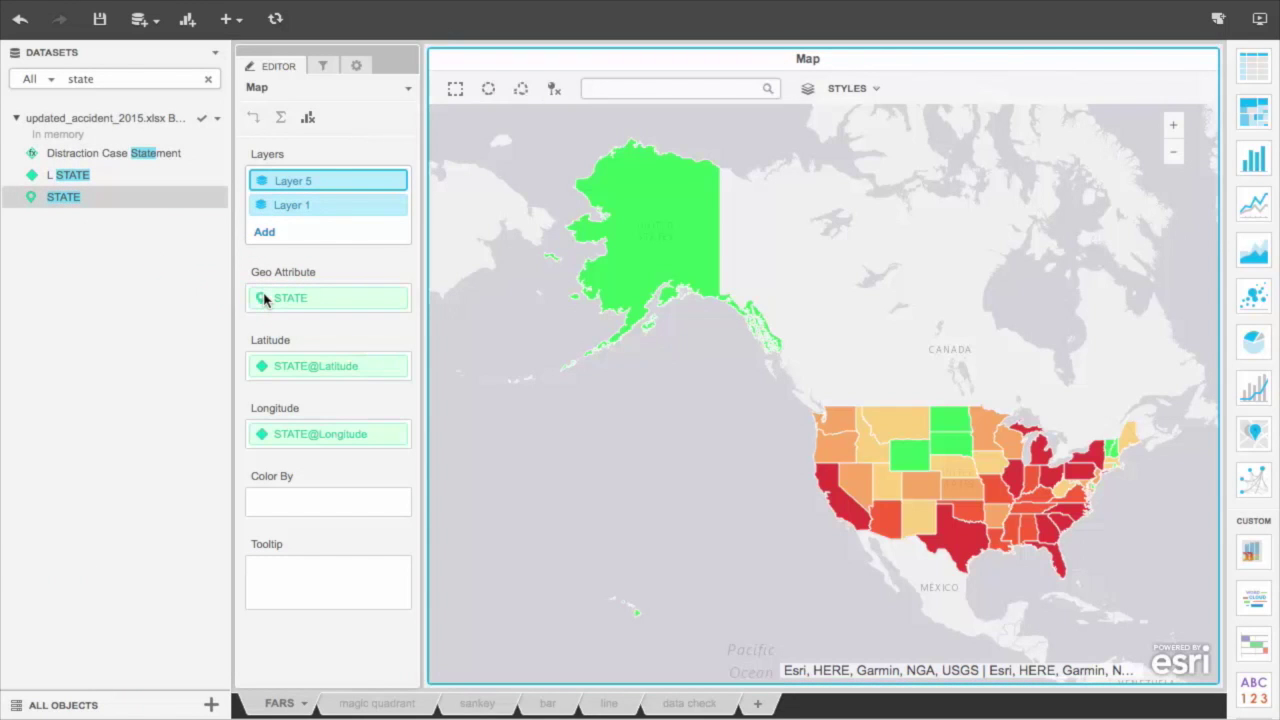
Color the new layer's markers by the fatal accidents with distraction metric and restore the map to its dashboard size.
{"action": "left_click_drag", "start_coordinate": [100, 79], "coordinate": [66, 79]}
{"action": "type", "text": "fata"}
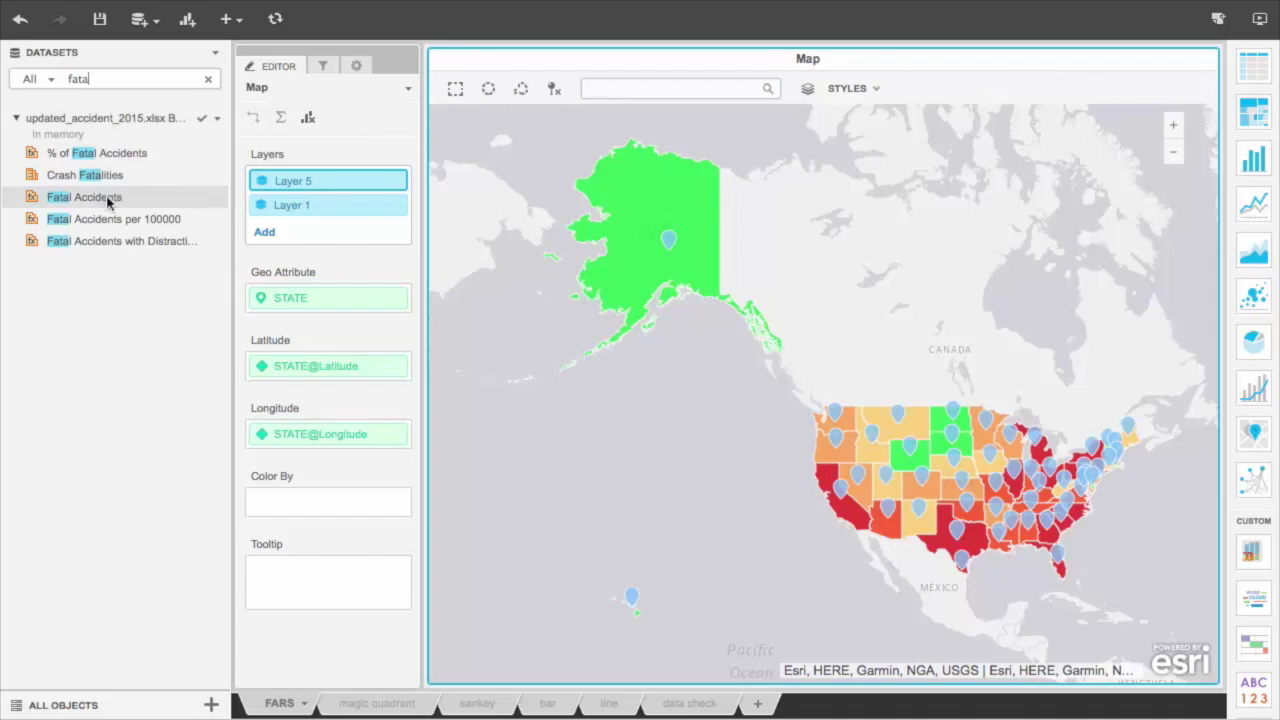
{"action": "left_click_drag", "start_coordinate": [120, 244], "coordinate": [271, 503]}
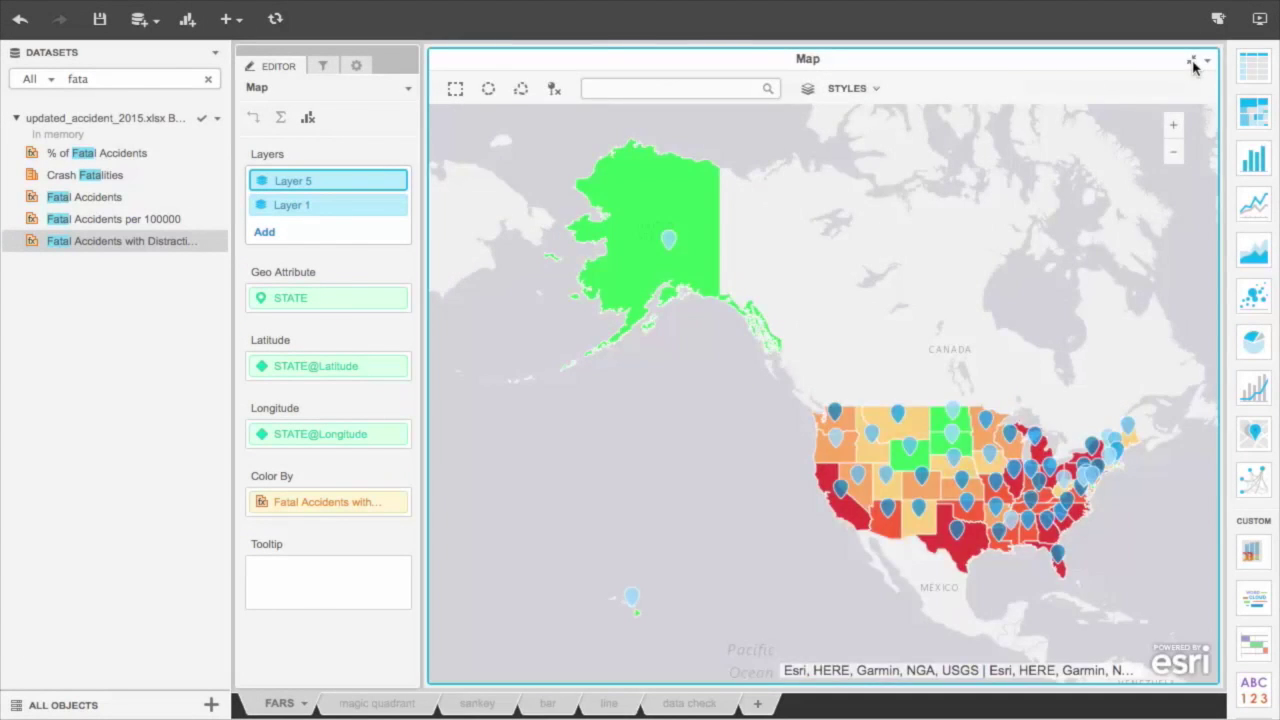
{"action": "left_click", "coordinate": [1194, 60]}
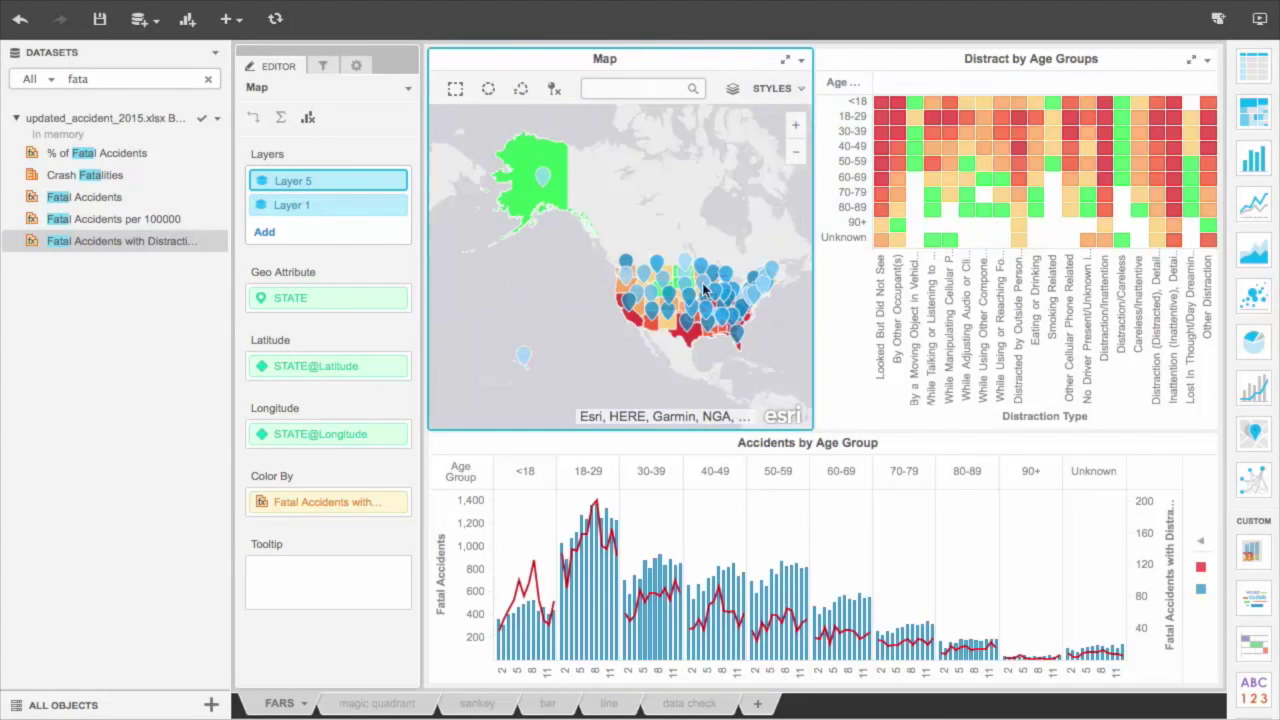
Examine the other charts for California and for Texas by selecting each state on the map, and clear the selection.
{"action": "left_click", "coordinate": [633, 322]}
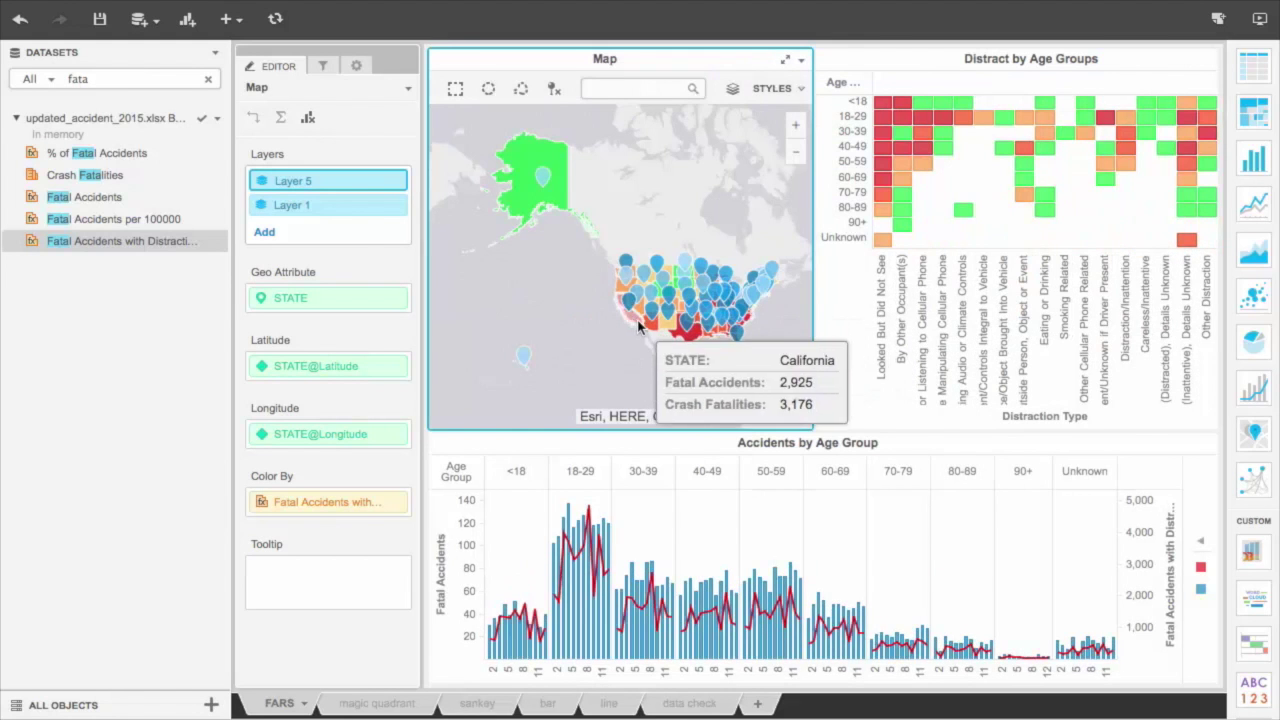
{"action": "left_click", "coordinate": [680, 338]}
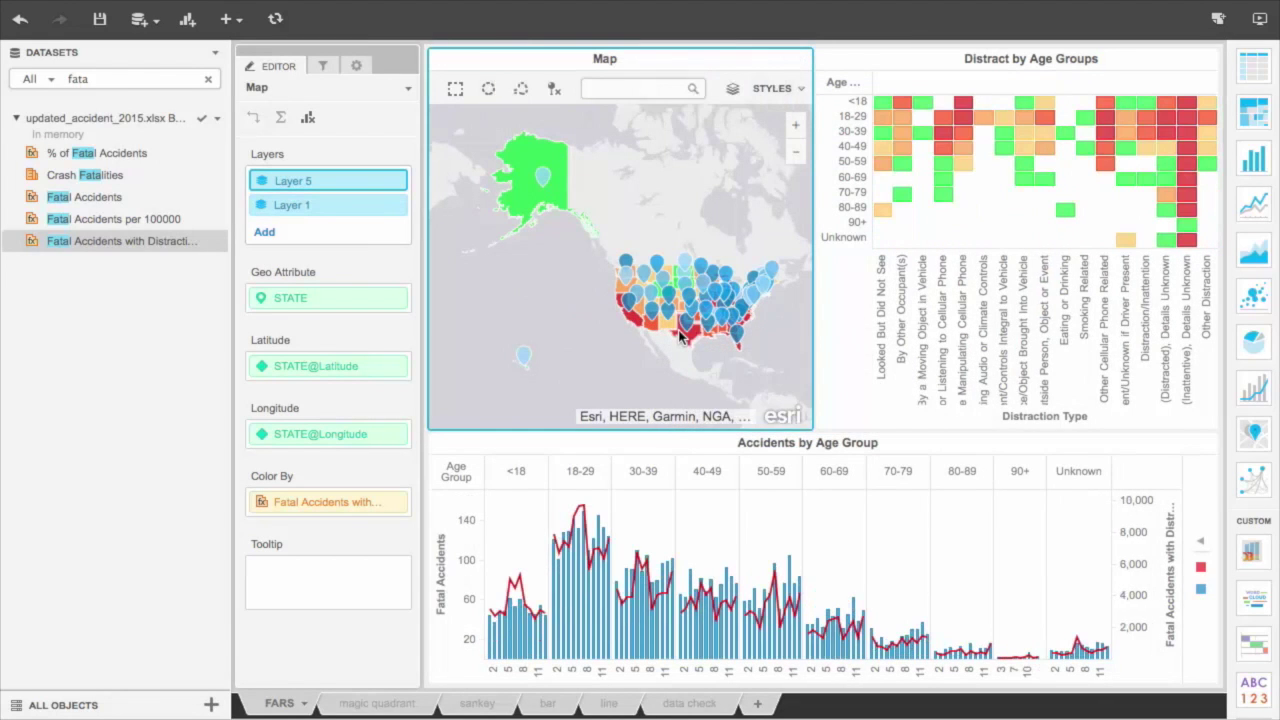
{"action": "left_click", "coordinate": [680, 338]}
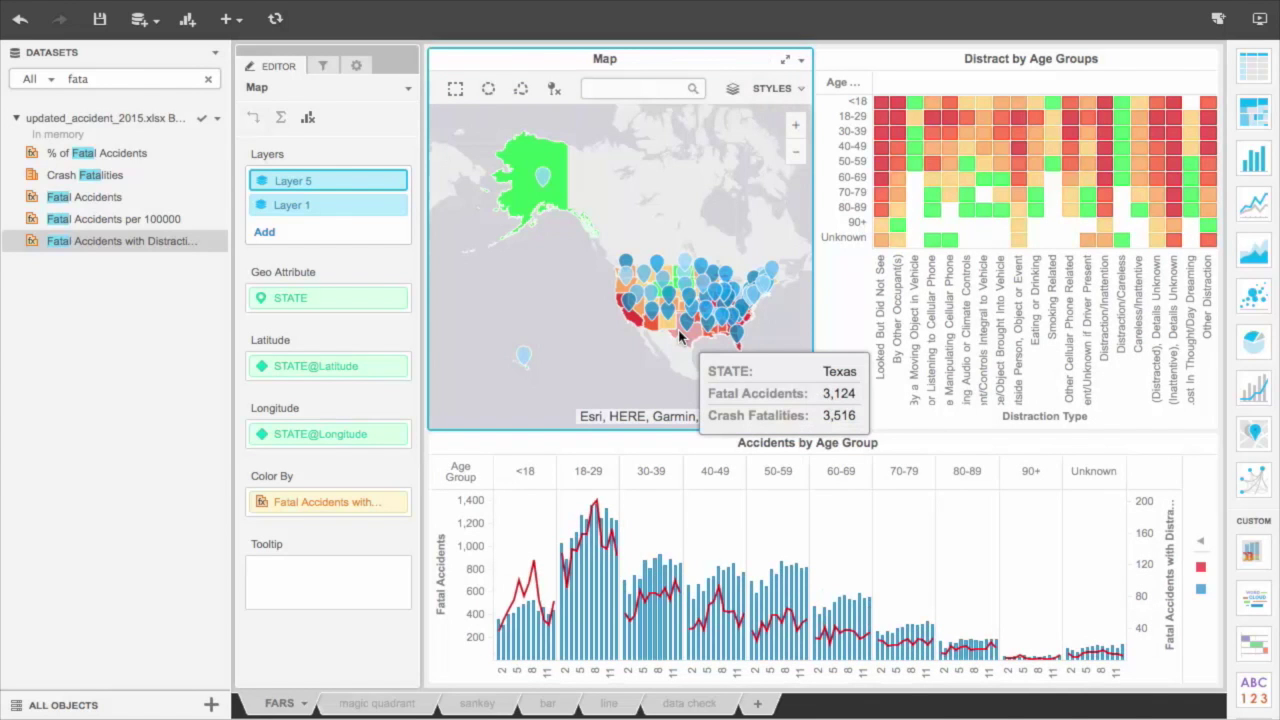
Add a filter above the Distract by Age Groups heat map and assign the SEX attribute to it.
{"action": "left_click", "coordinate": [242, 22]}
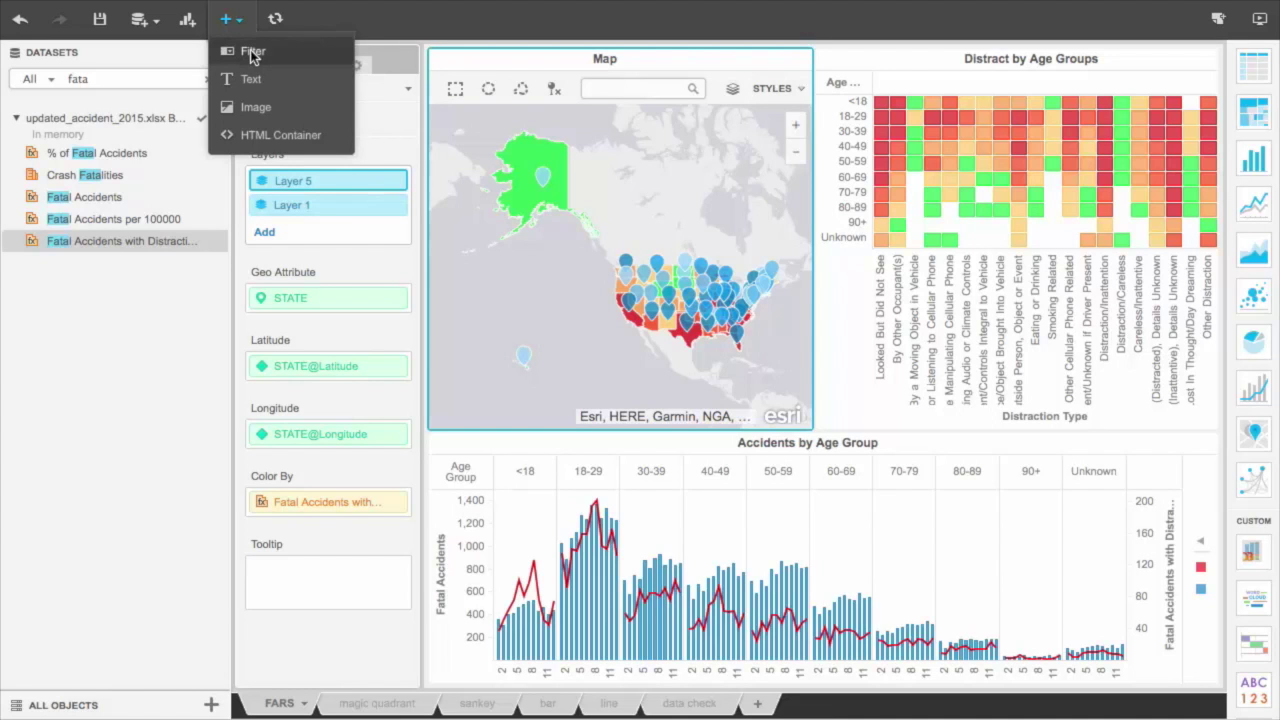
{"action": "left_click", "coordinate": [252, 55]}
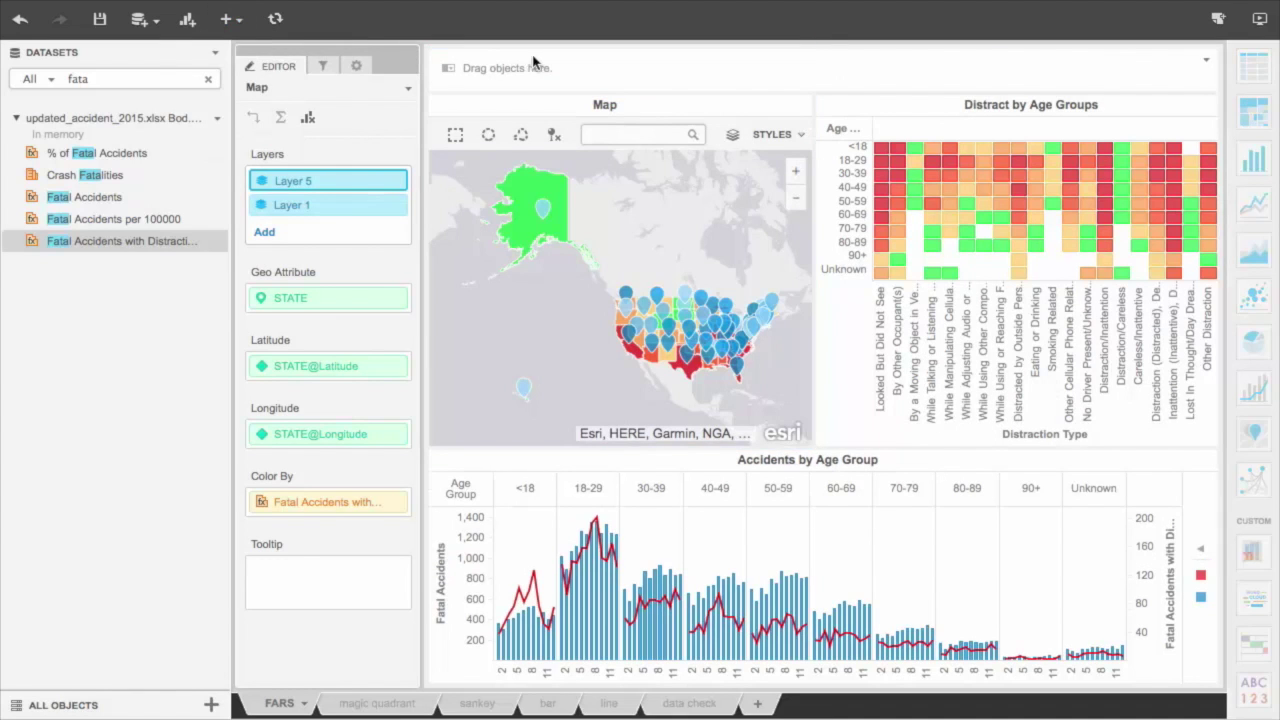
{"action": "left_click_drag", "start_coordinate": [541, 62], "coordinate": [997, 100]}
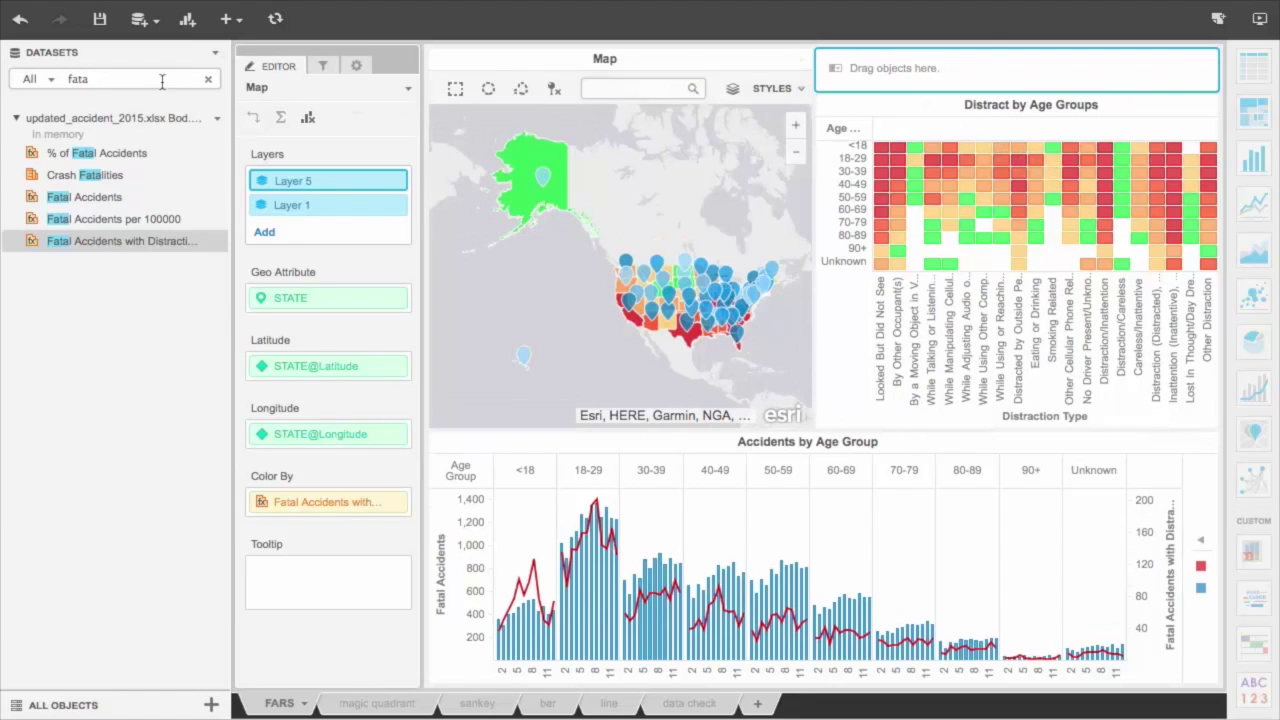
{"action": "left_click_drag", "start_coordinate": [97, 80], "coordinate": [65, 80]}
{"action": "type", "text": "sex"}
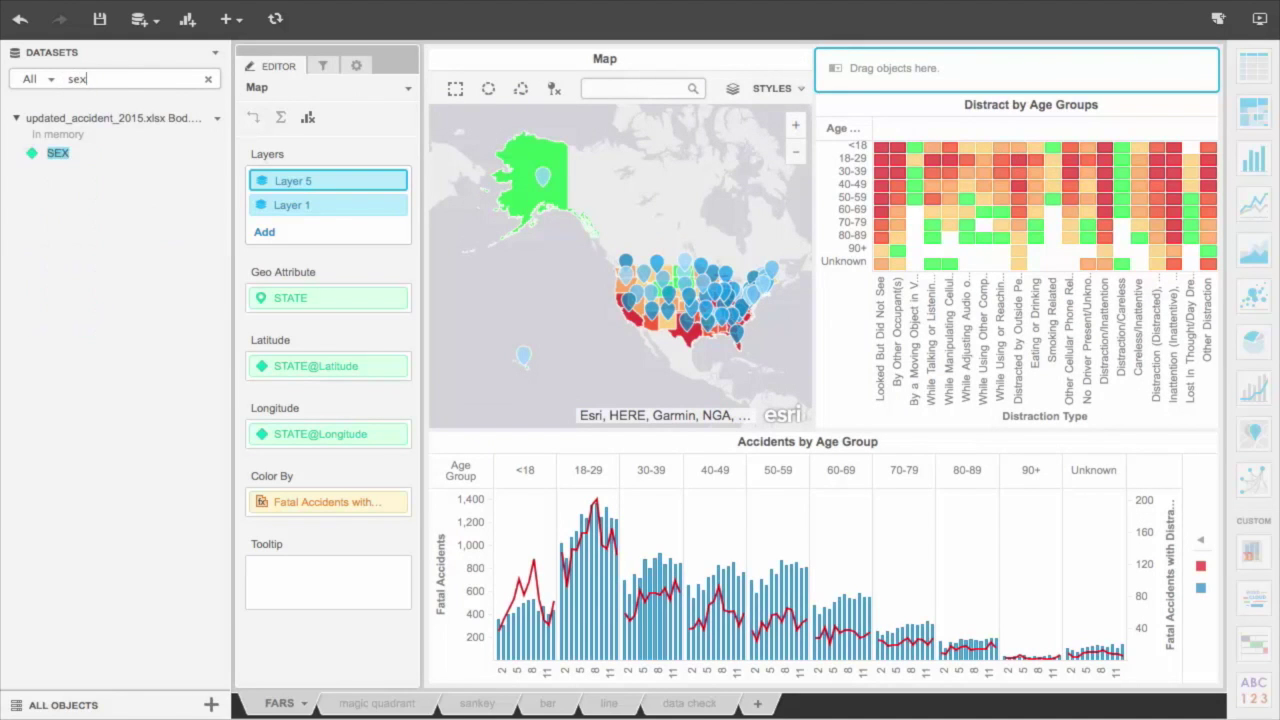
{"action": "left_click_drag", "start_coordinate": [52, 152], "coordinate": [906, 74]}
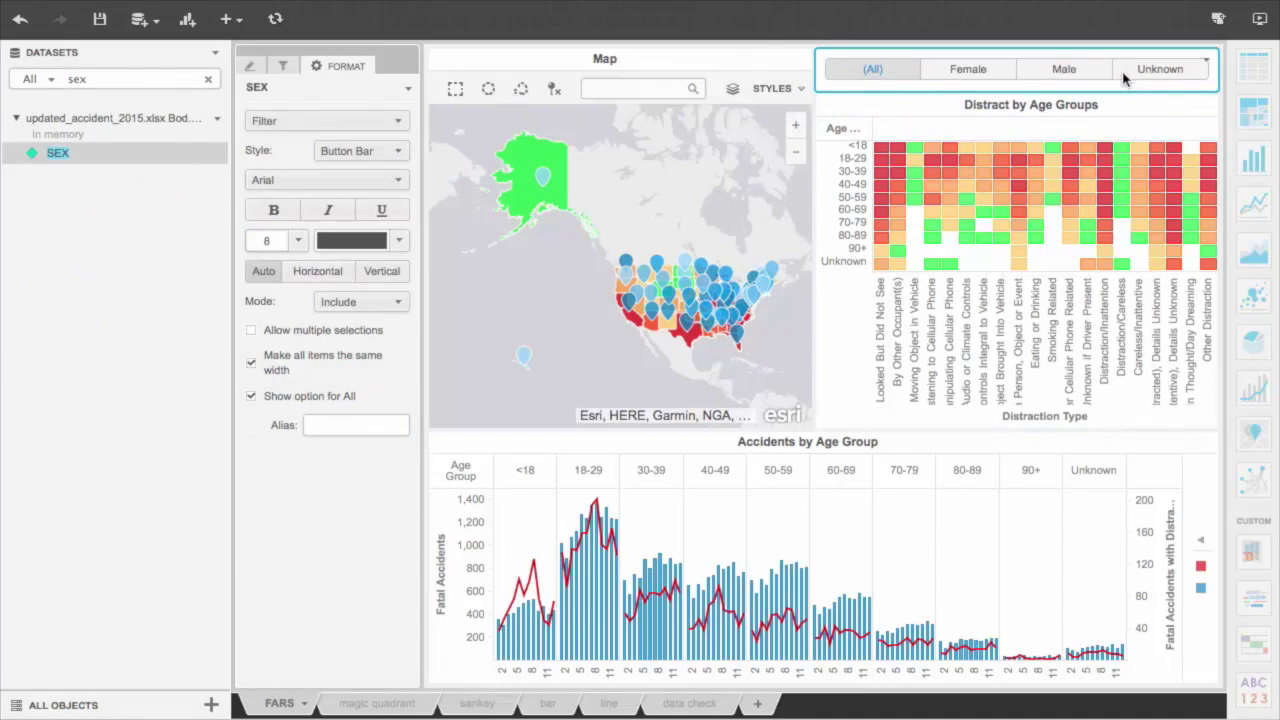
Preview the heat map filtered to Male and reset the SEX filter to (All).
{"action": "left_click", "coordinate": [1011, 76]}
{"action": "left_click", "coordinate": [1060, 76]}
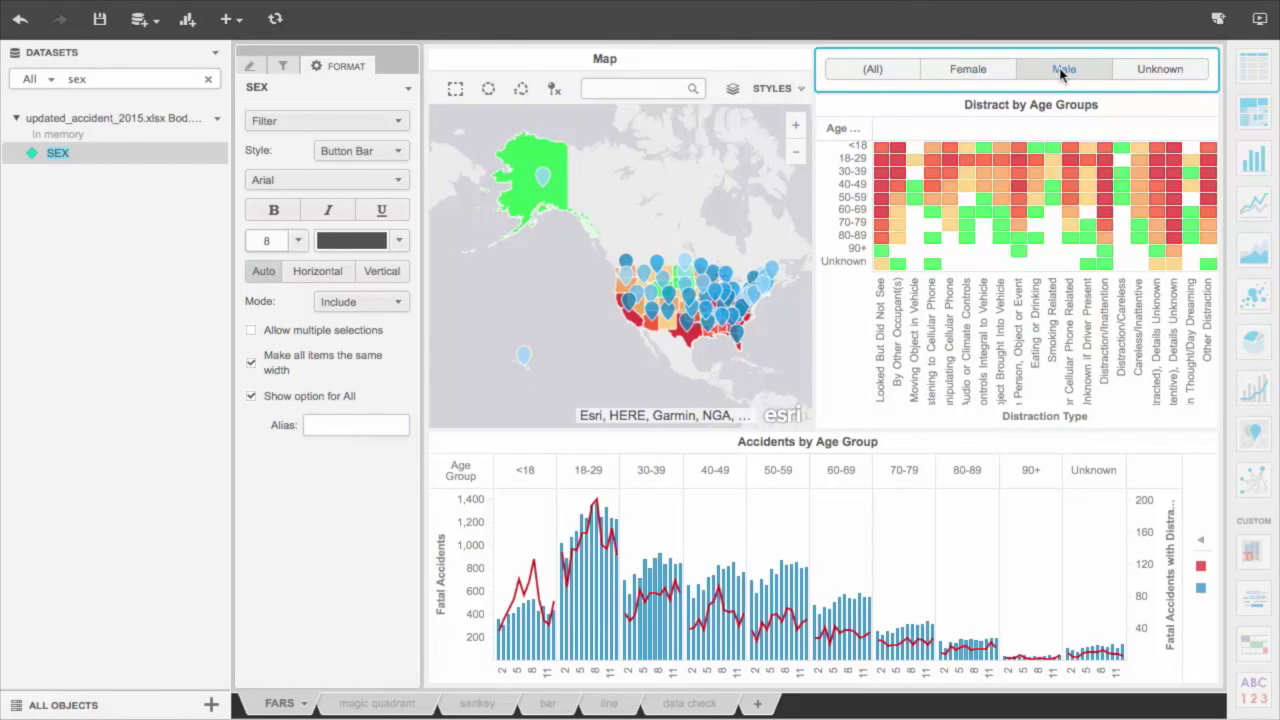
{"action": "left_click", "coordinate": [895, 76]}
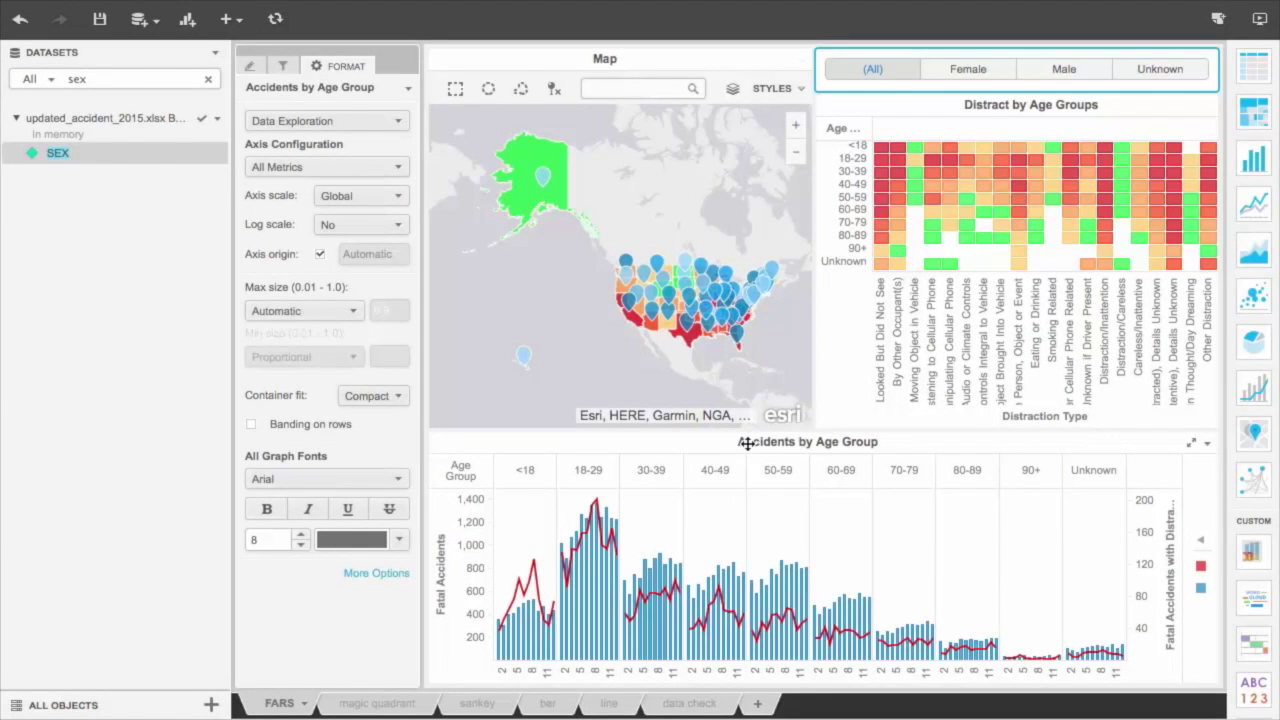
Place the HOUR attribute on the horizontal axis of the Accidents by Age Group chart.
{"action": "left_click", "coordinate": [747, 443]}
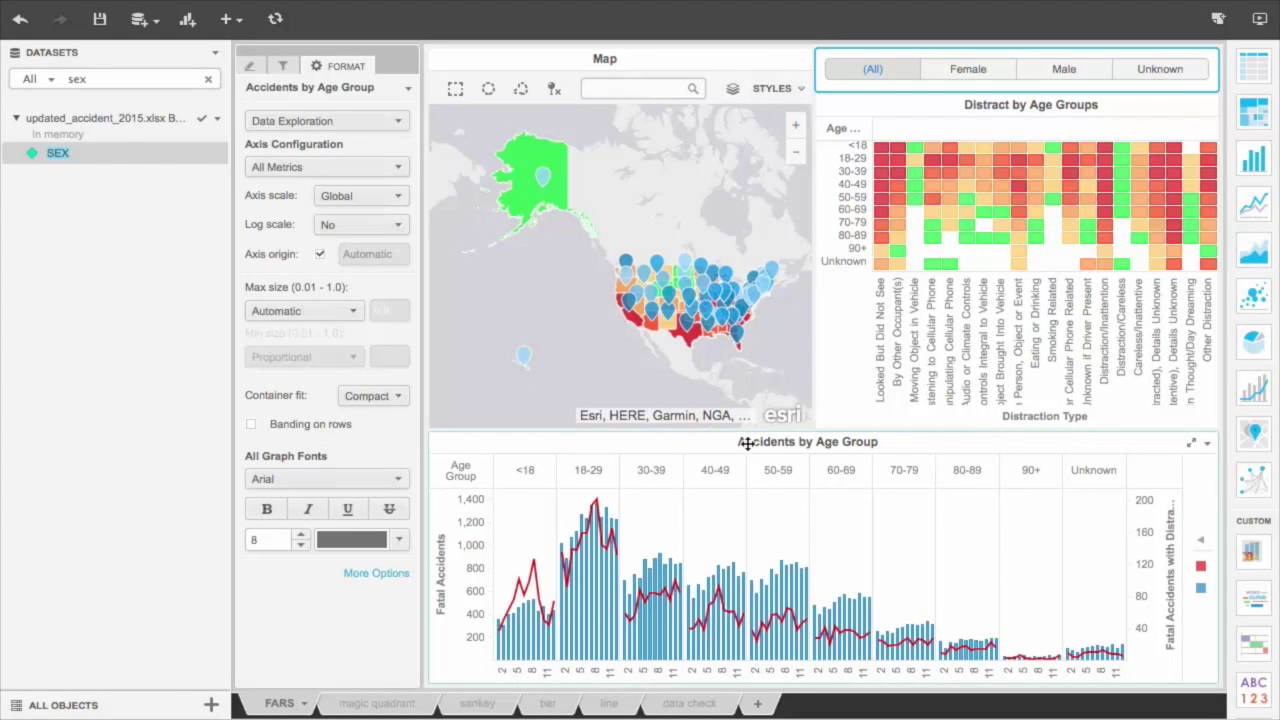
{"action": "left_click", "coordinate": [747, 443]}
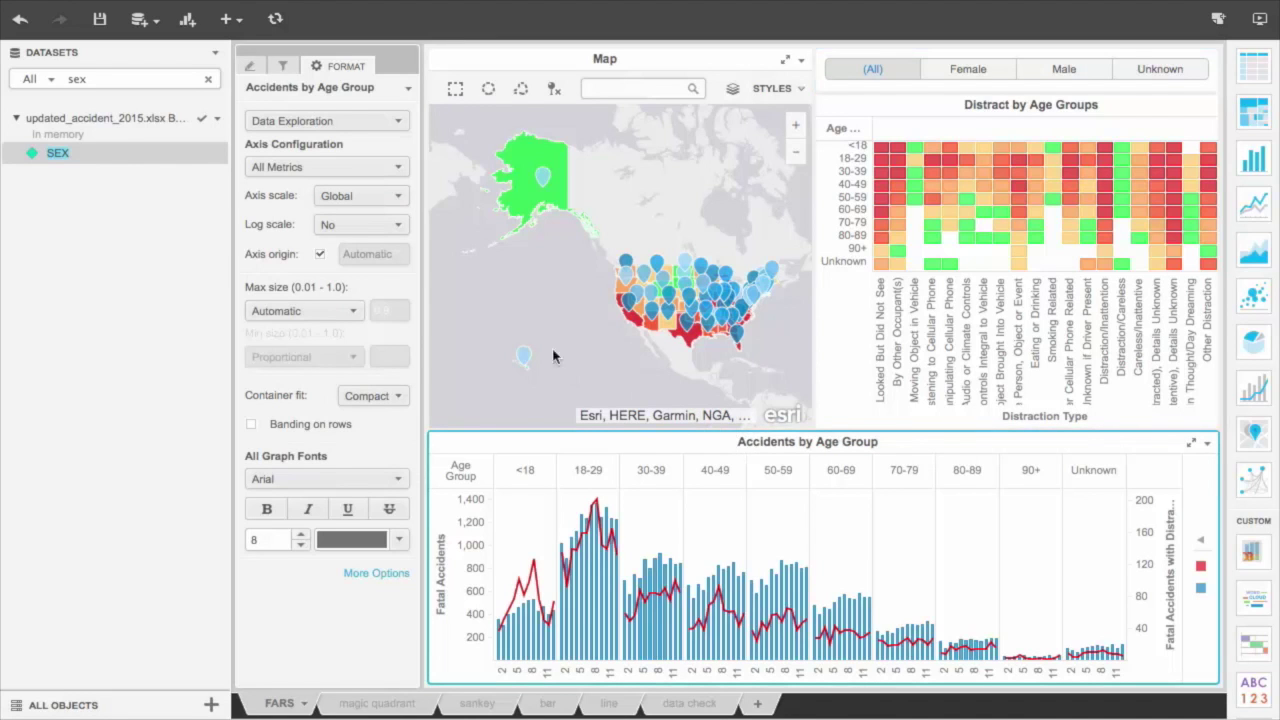
{"action": "left_click_drag", "start_coordinate": [90, 77], "coordinate": [64, 77]}
{"action": "type", "text": "hour"}
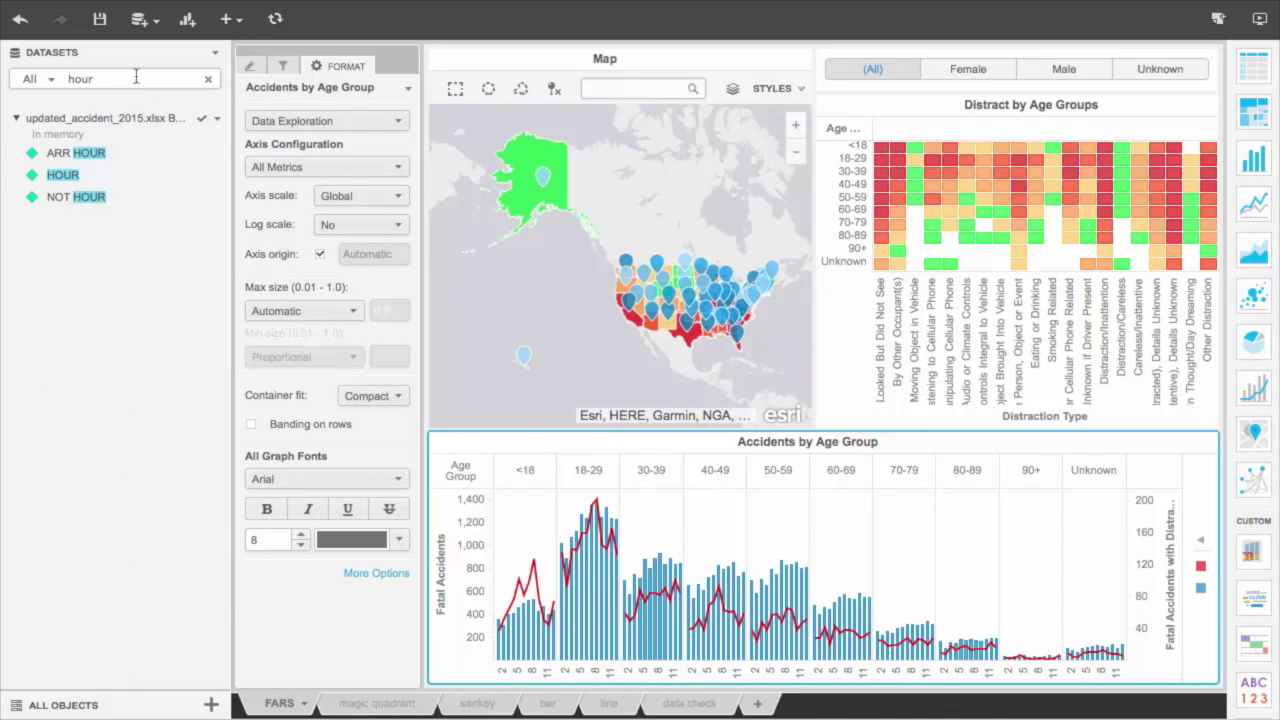
{"action": "left_click", "coordinate": [248, 67]}
{"action": "left_click_drag", "start_coordinate": [77, 177], "coordinate": [308, 351]}
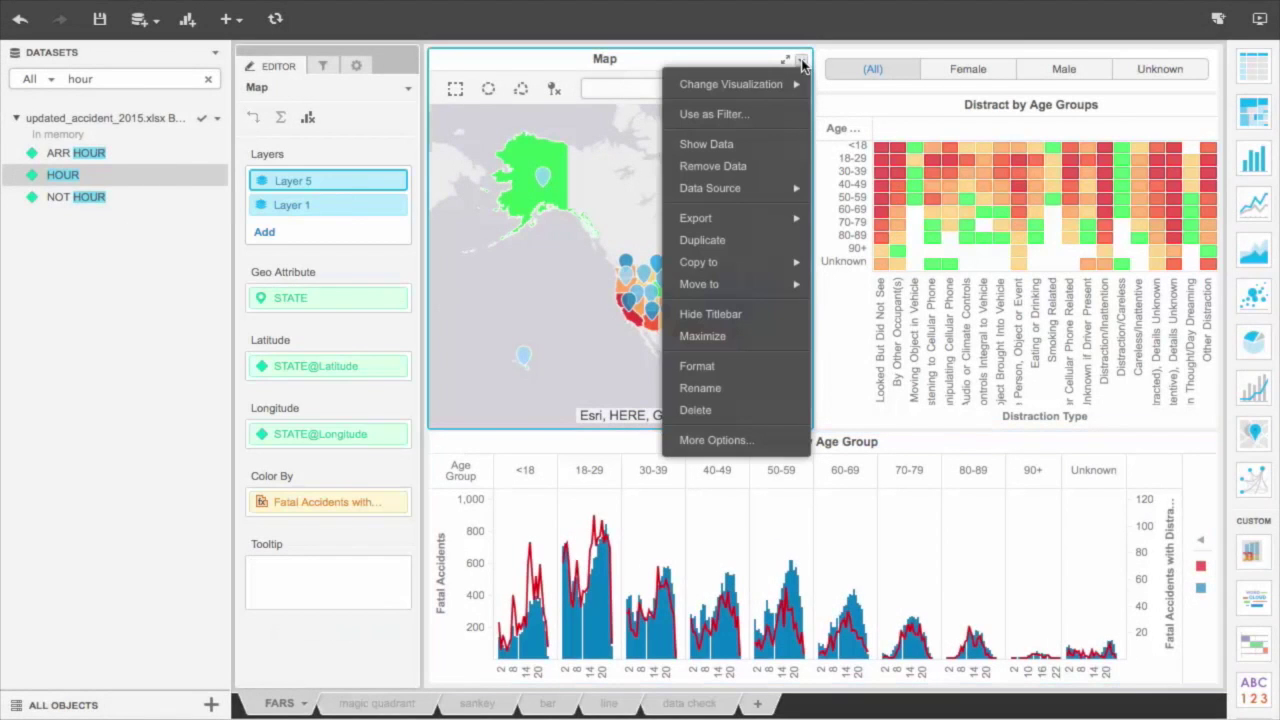
Duplicate the map directly below the original and convert the copy into a text narrative visualization.
{"action": "left_click", "coordinate": [765, 245]}
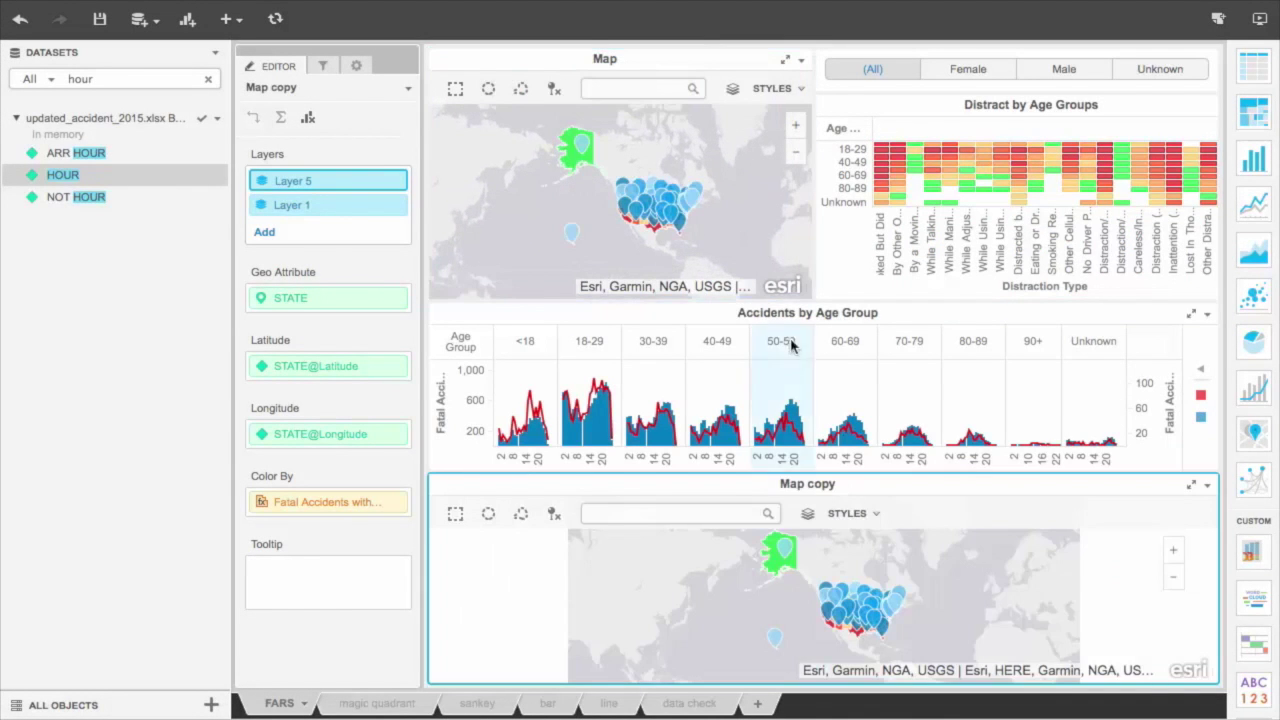
{"action": "left_click_drag", "start_coordinate": [728, 305], "coordinate": [707, 398]}
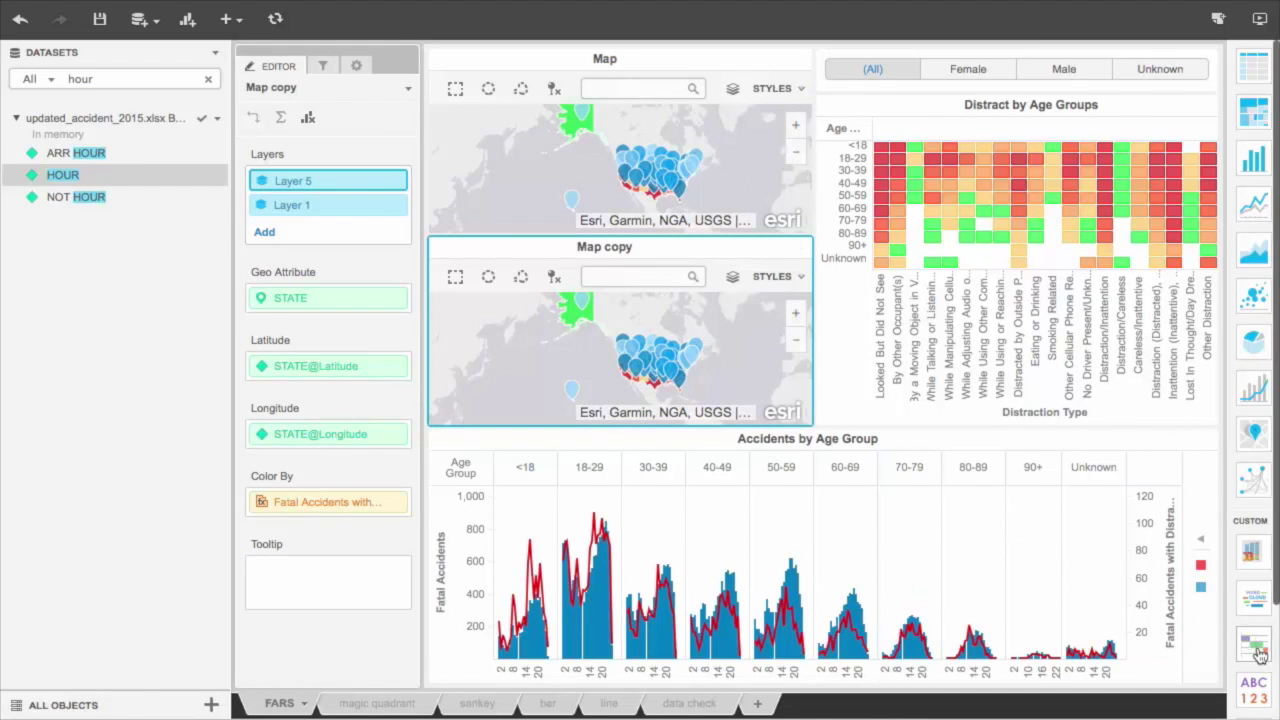
{"action": "scroll", "coordinate": [1259, 654], "scroll_direction": "down", "scroll_amount": 3}
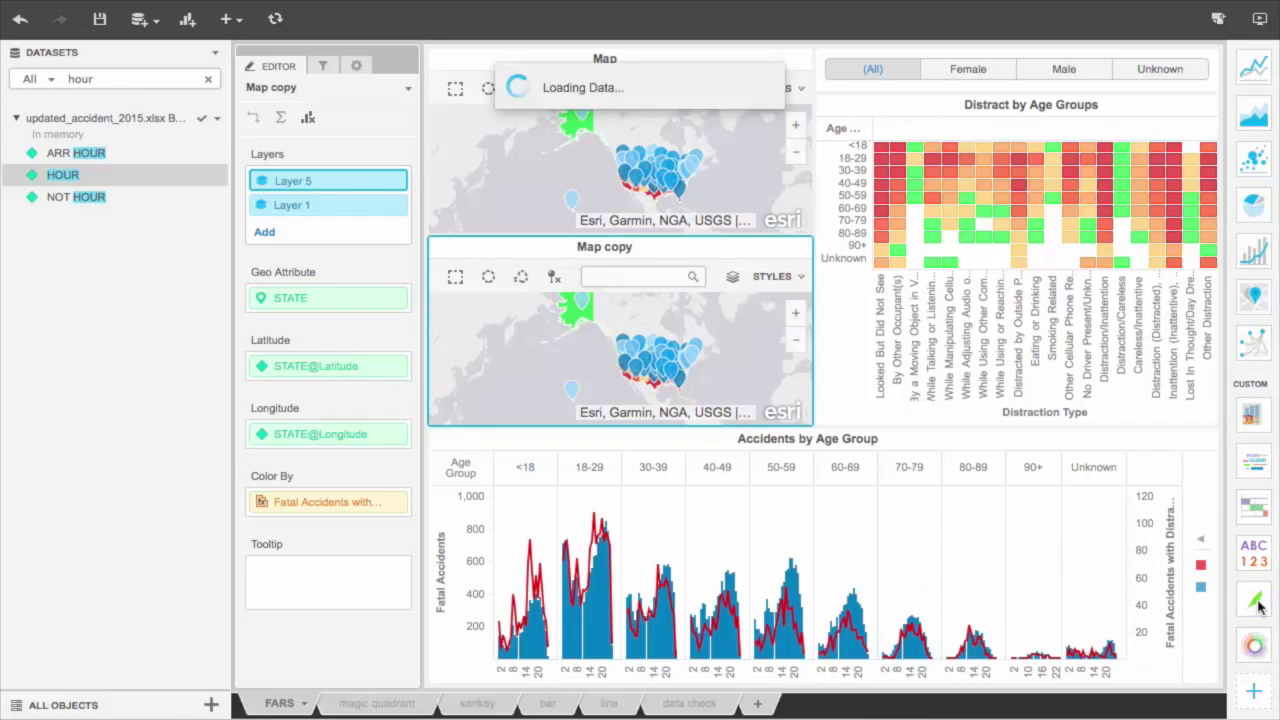
{"action": "left_click", "coordinate": [1257, 601]}
{"action": "left_click", "coordinate": [1259, 19]}
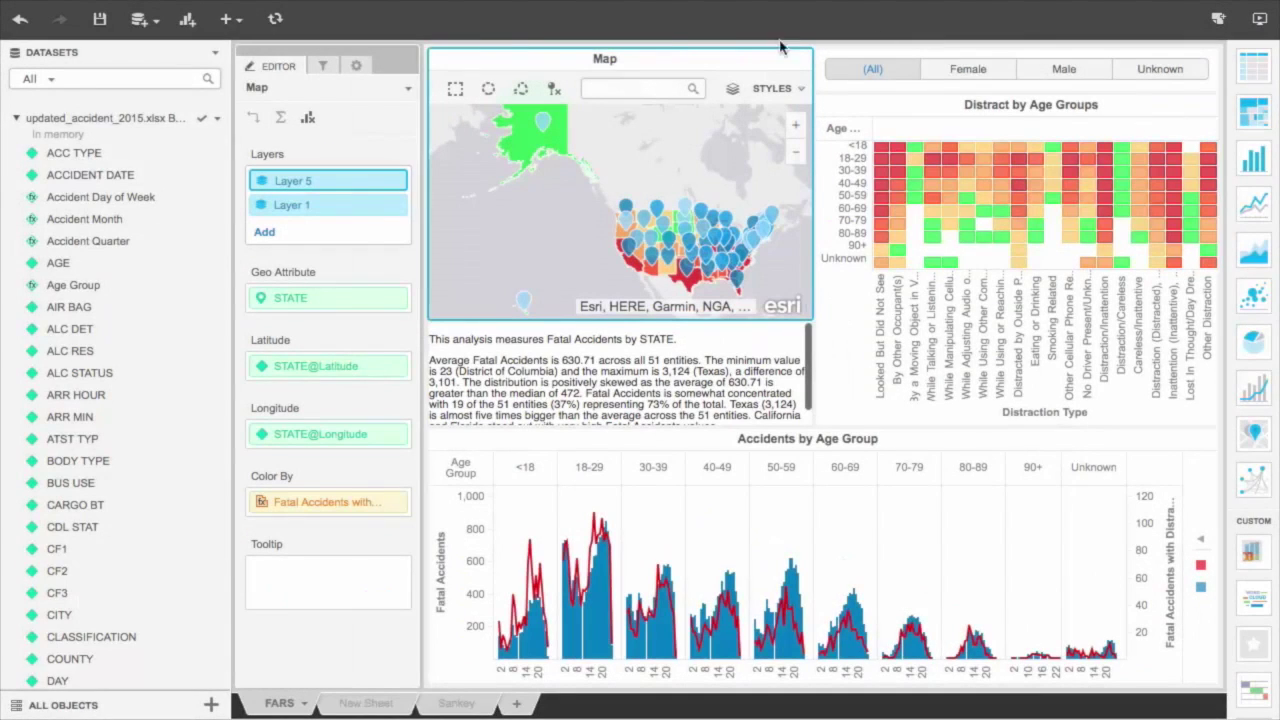
Add the file Road Condition.xlsx from disk as a new data source.
{"action": "left_click", "coordinate": [158, 21]}
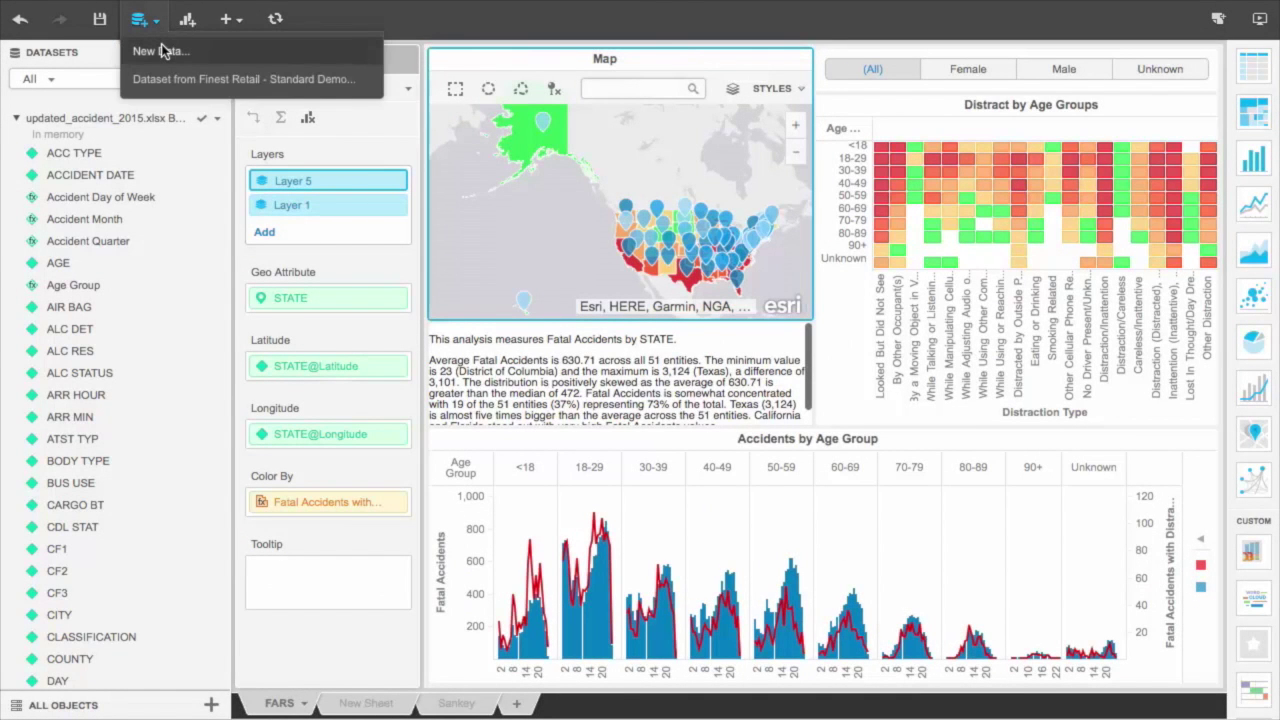
{"action": "left_click", "coordinate": [160, 51]}
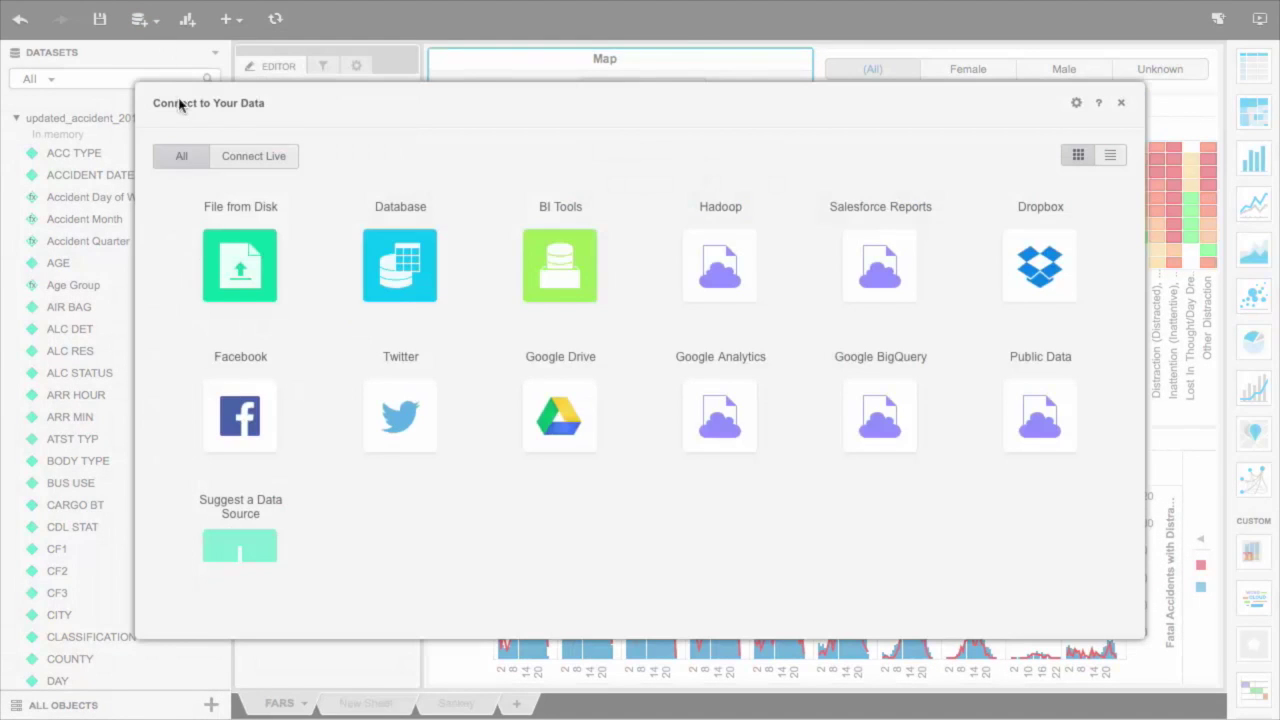
{"action": "left_click", "coordinate": [252, 264]}
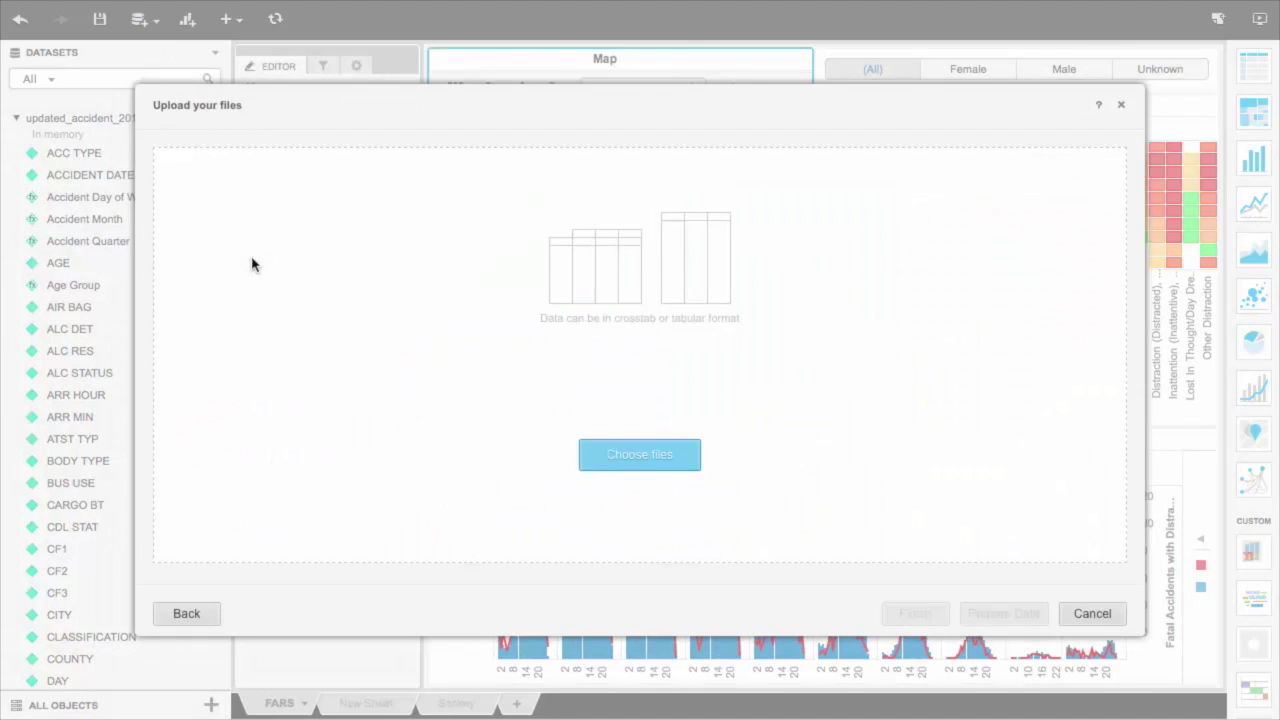
{"action": "left_click", "coordinate": [649, 453]}
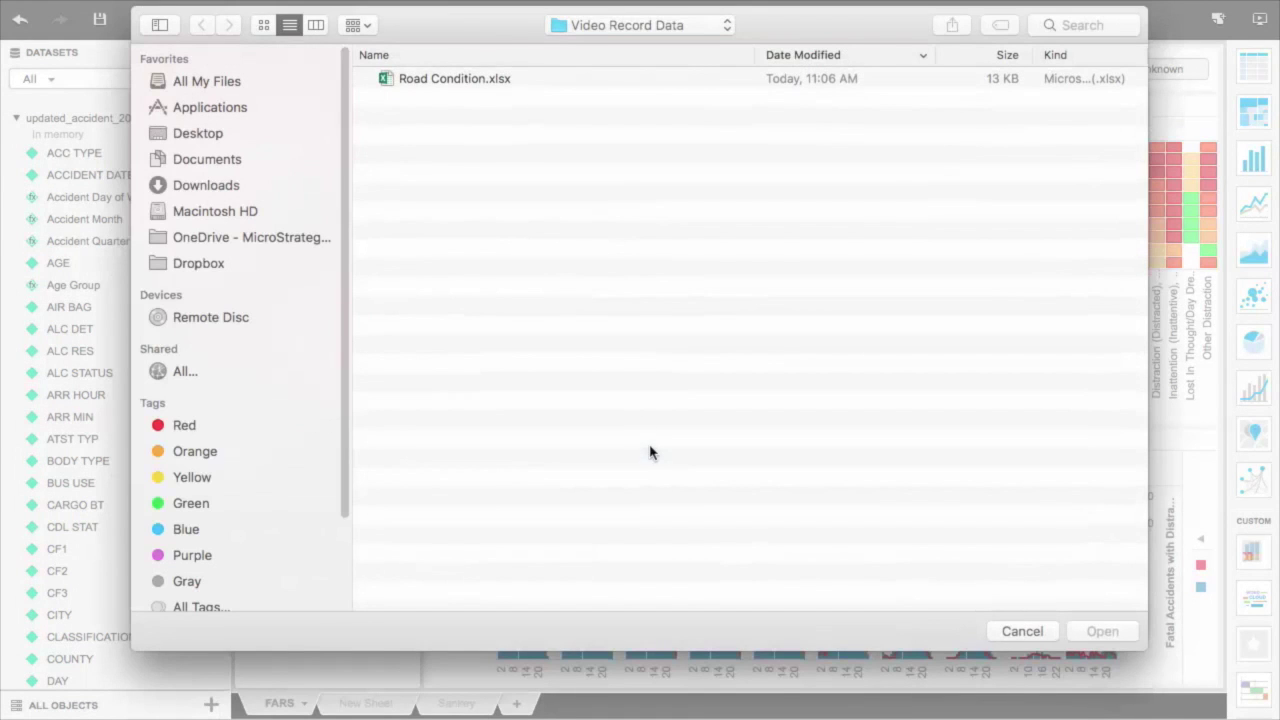
{"action": "left_click", "coordinate": [492, 80]}
{"action": "left_click", "coordinate": [1100, 631]}
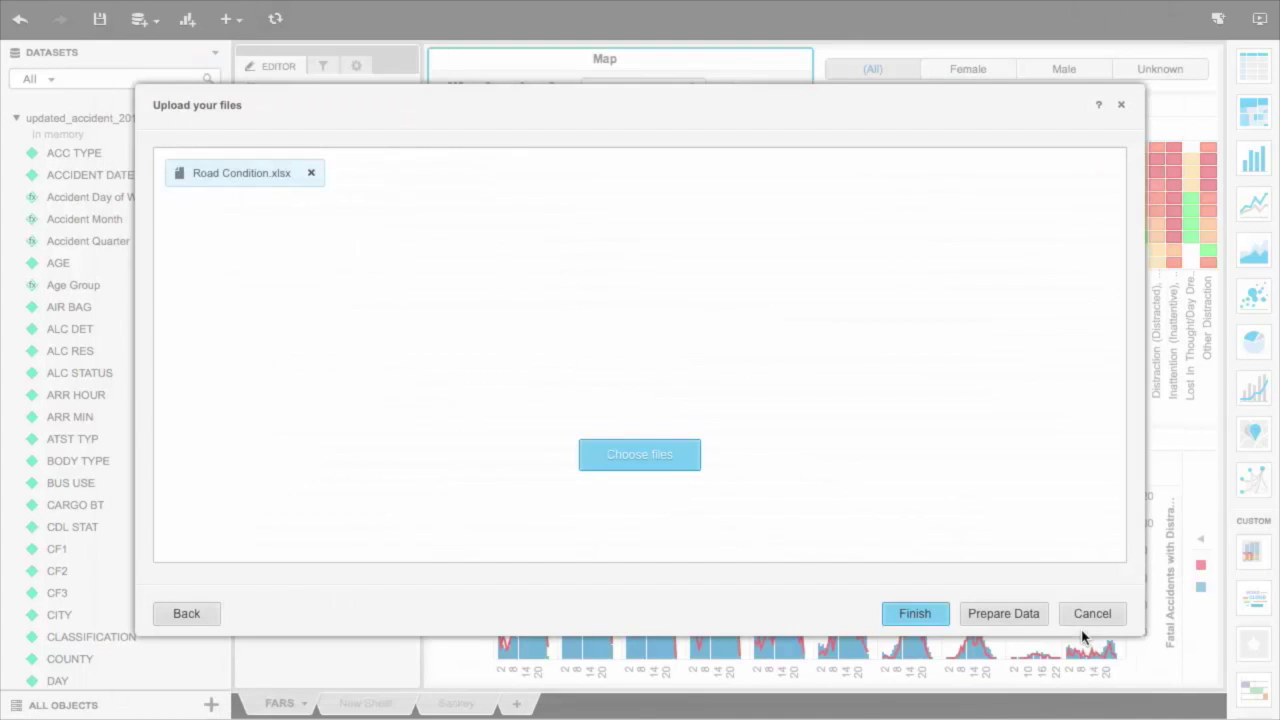
Load the Roads worksheet for data preparation and open its table for wrangling.
{"action": "left_click", "coordinate": [1031, 628]}
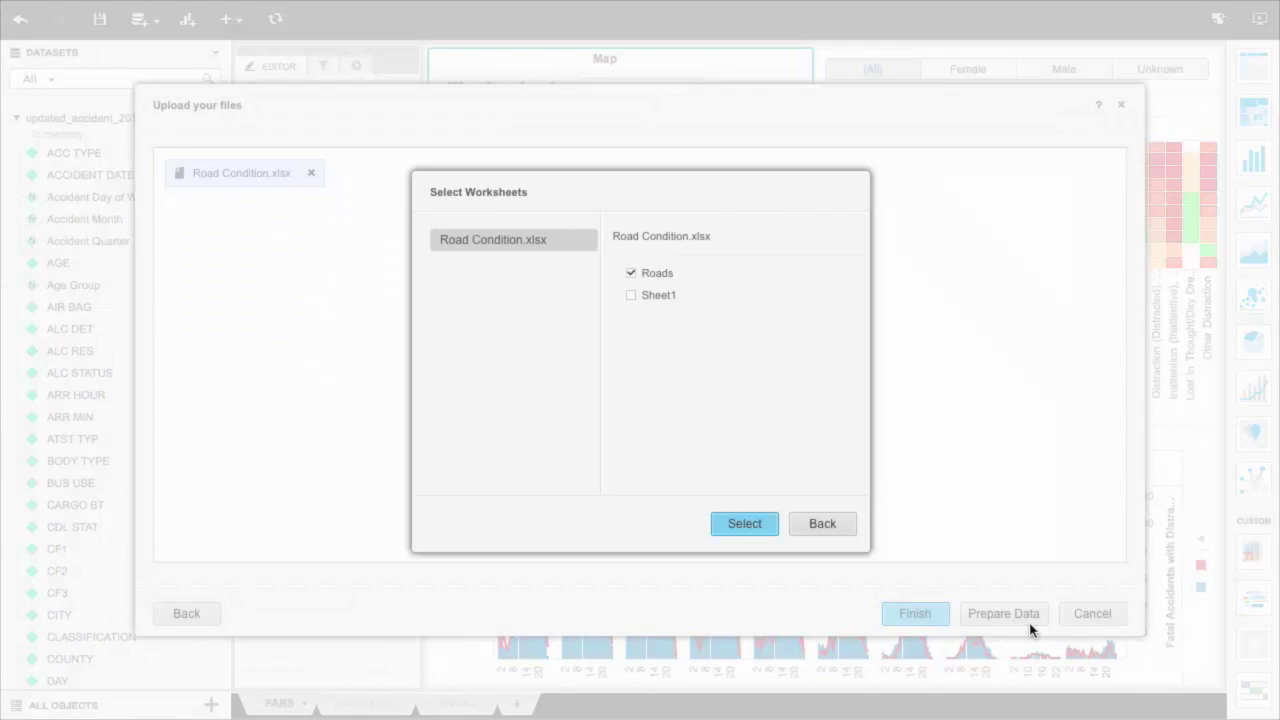
{"action": "left_click", "coordinate": [770, 526]}
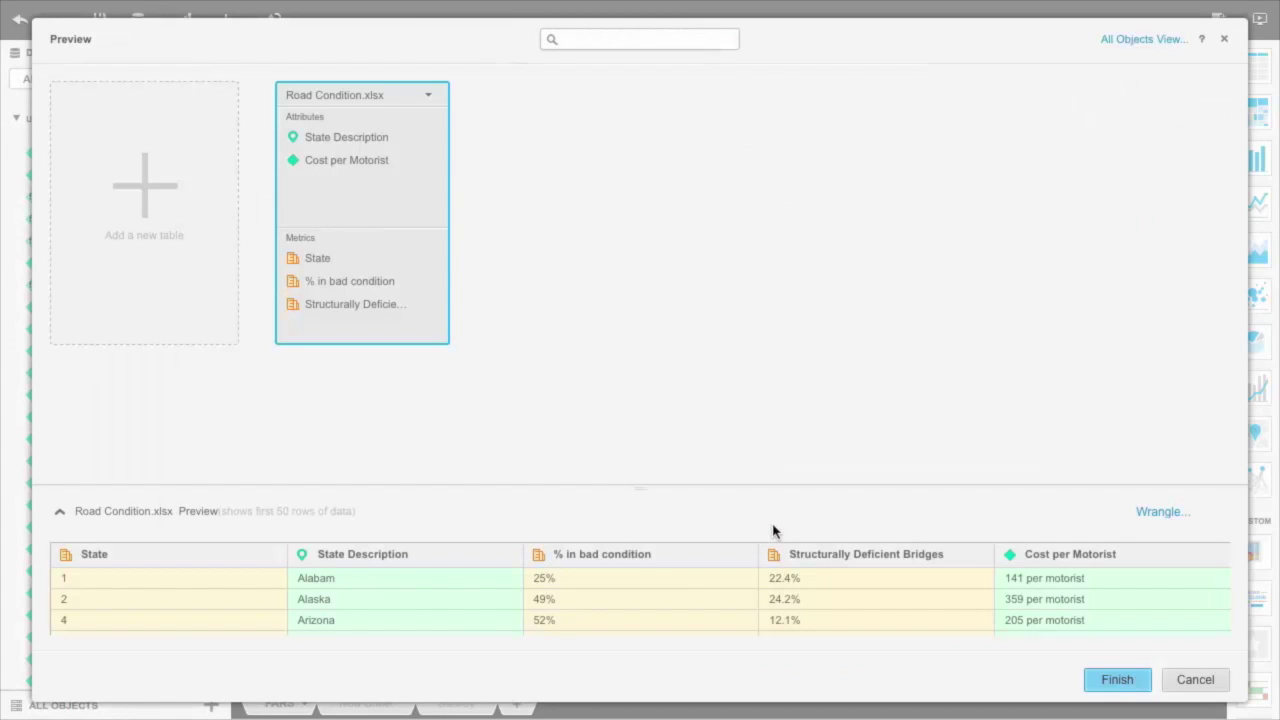
{"action": "left_click", "coordinate": [1149, 513]}
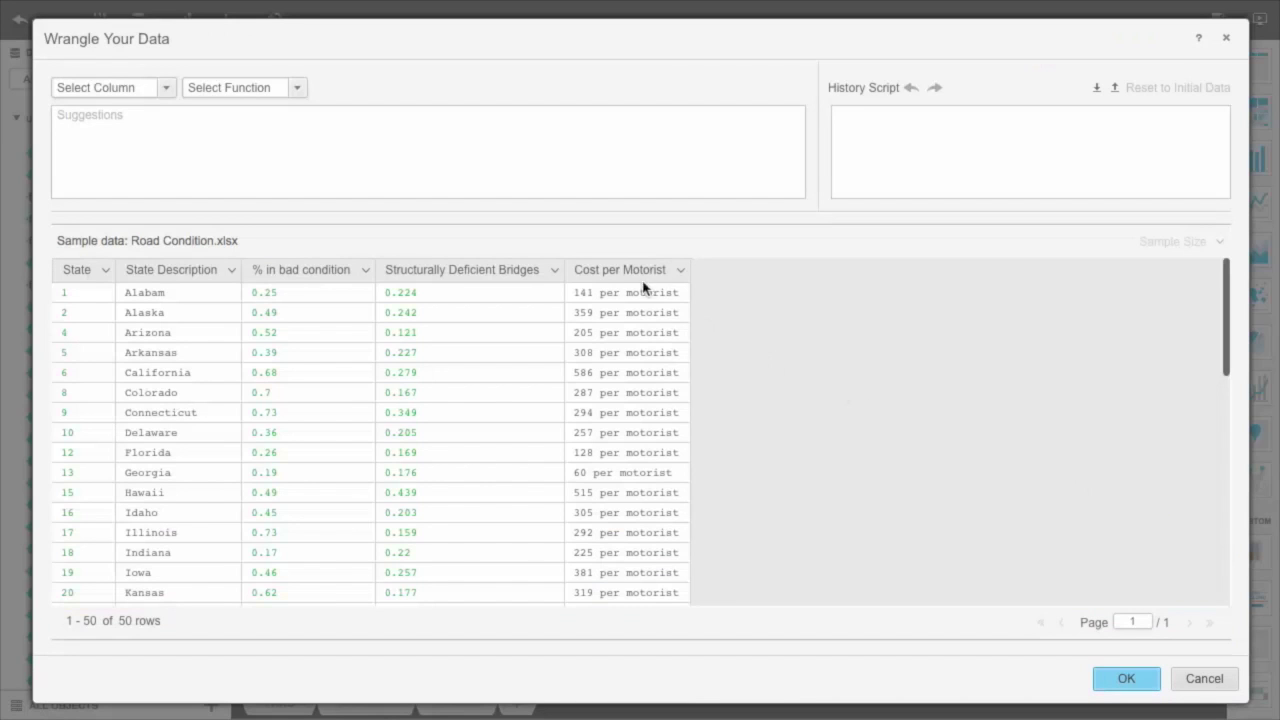
Remove all characters after the space in the Cost per Motorist column of the road condition data.
{"action": "left_click", "coordinate": [634, 279]}
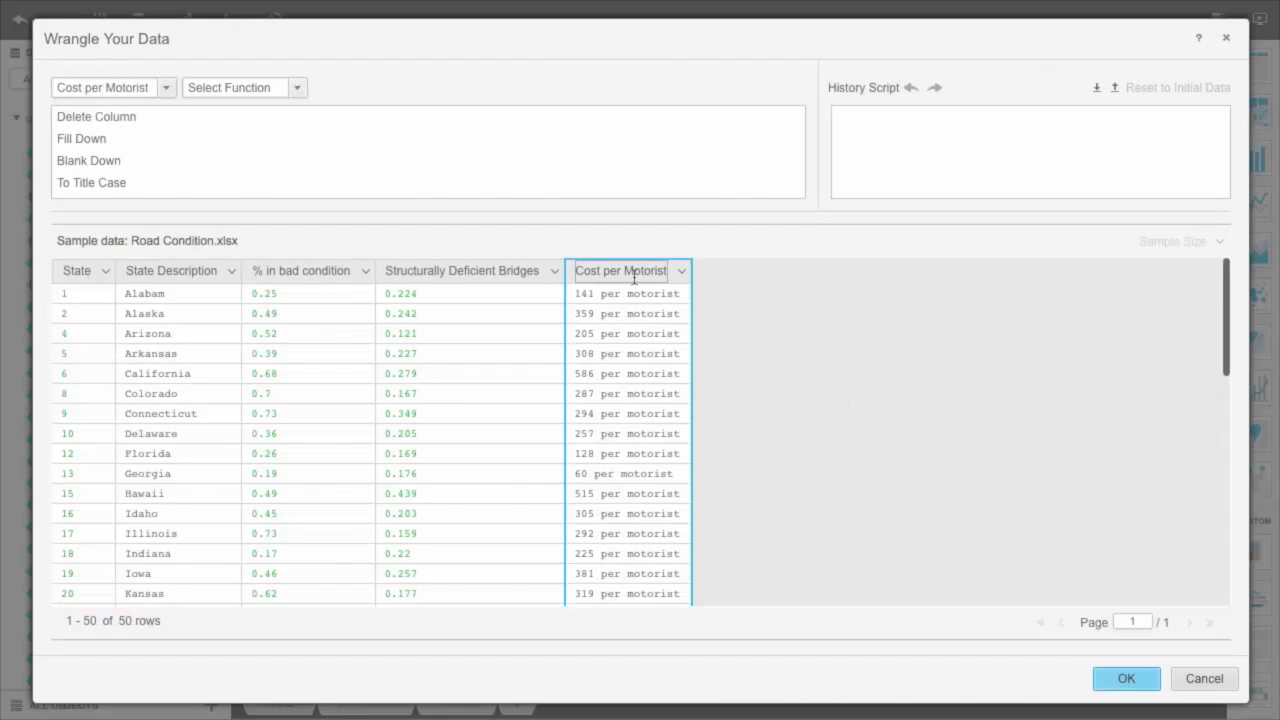
{"action": "left_click", "coordinate": [297, 90]}
{"action": "scroll", "coordinate": [374, 297], "scroll_direction": "down", "scroll_amount": 5}
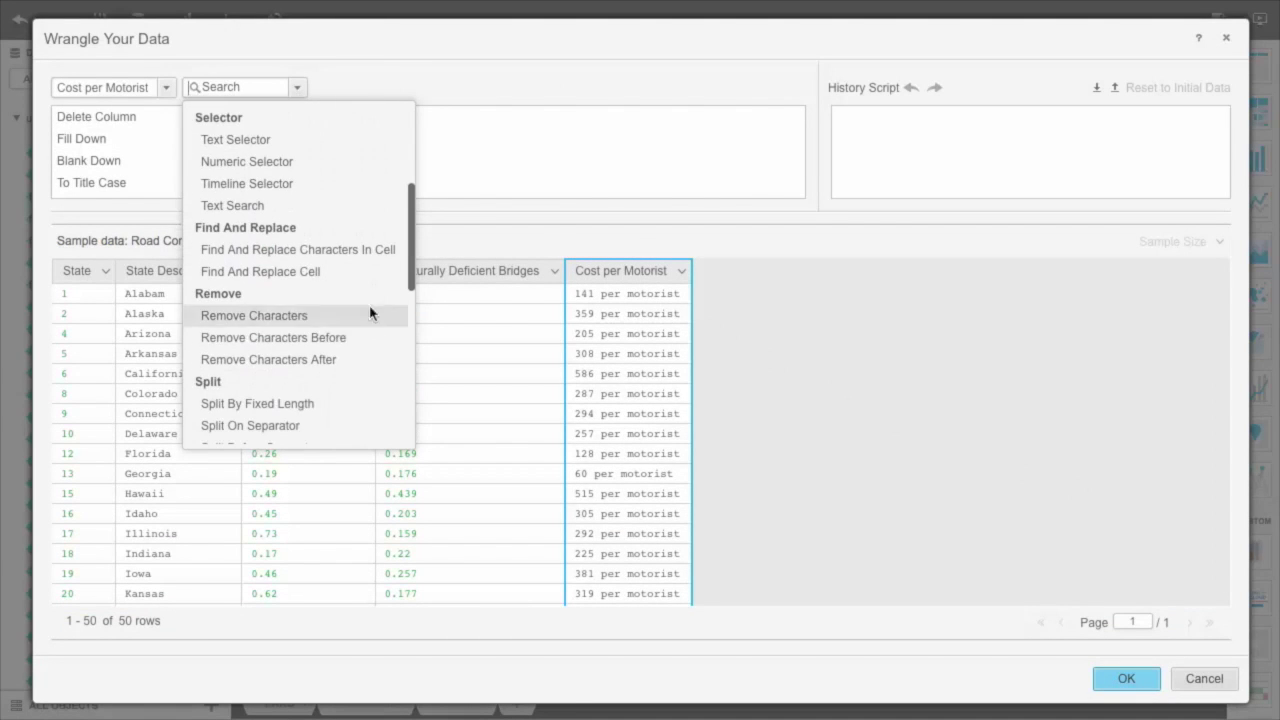
{"action": "left_click", "coordinate": [374, 314]}
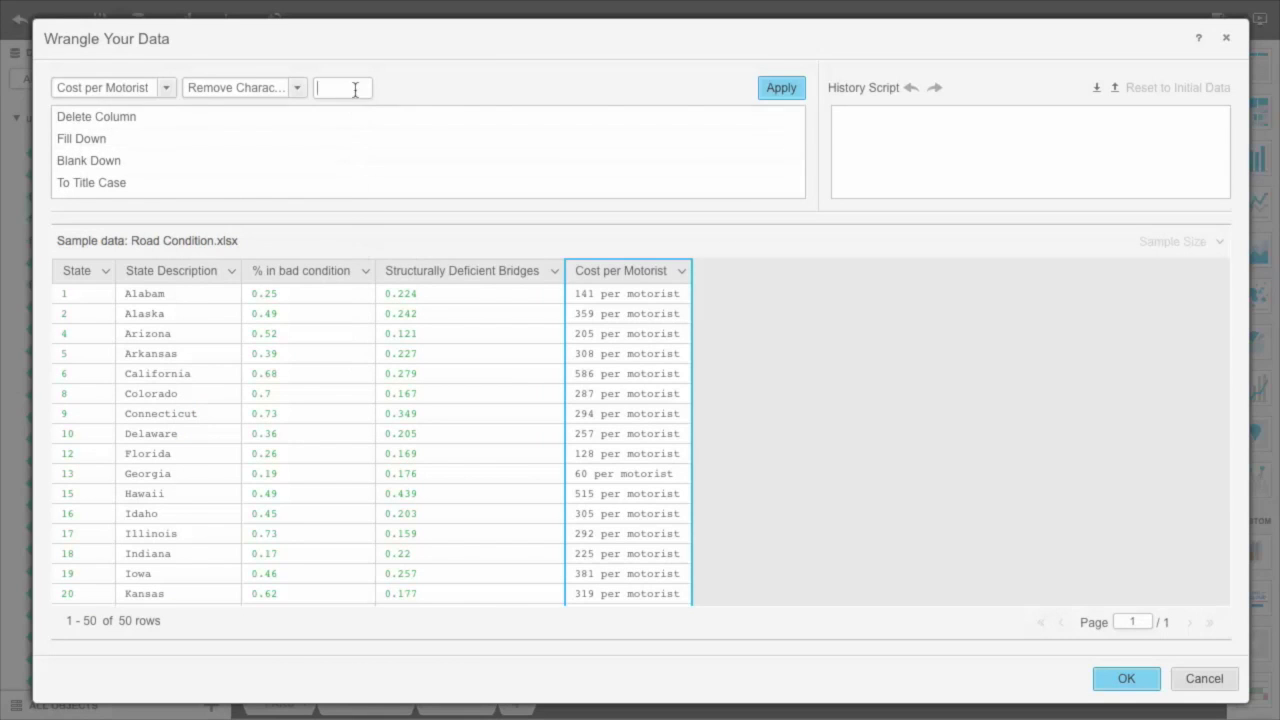
{"action": "left_click", "coordinate": [780, 89]}
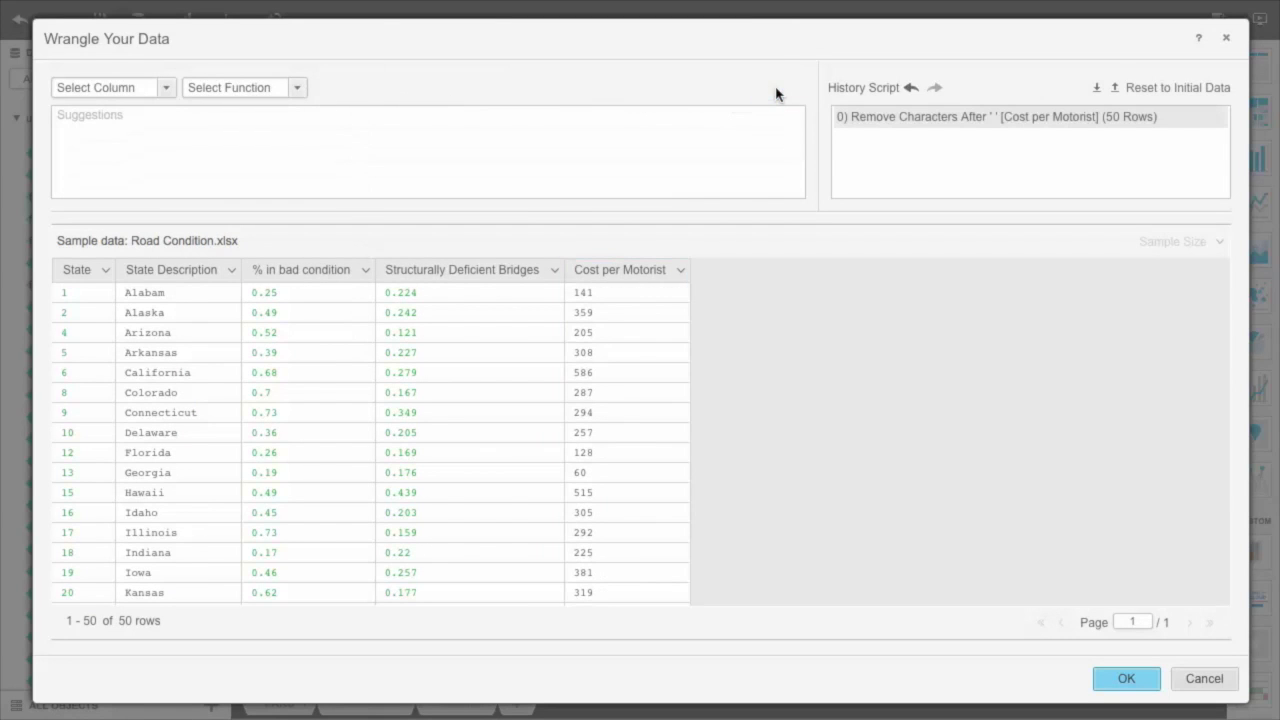
Correct the first State Description value to Alabama and finish wrangling the road condition table.
{"action": "double_click", "coordinate": [200, 293]}
{"action": "left_click", "coordinate": [199, 294]}
{"action": "type", "text": "a"}
{"action": "left_click", "coordinate": [256, 292]}
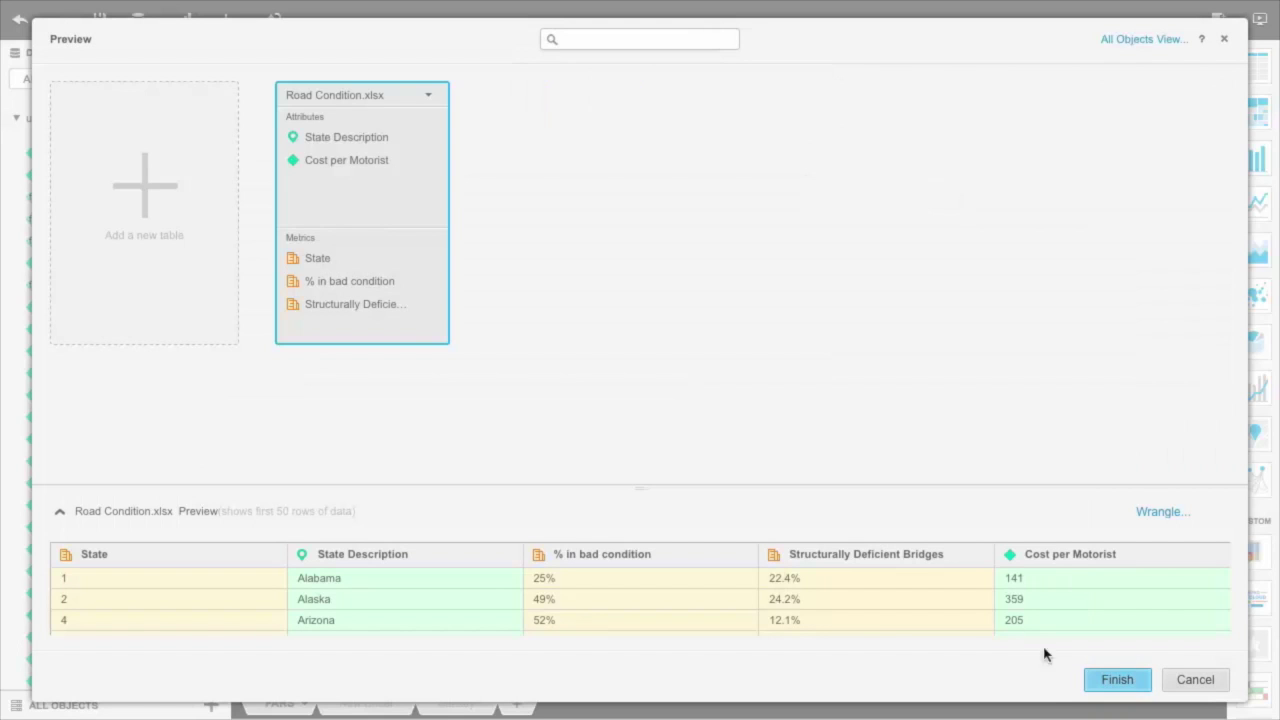
Convert the State metric to an attribute and combine it with State Description into one multiform attribute named State.
{"action": "left_click_drag", "start_coordinate": [342, 266], "coordinate": [346, 196]}
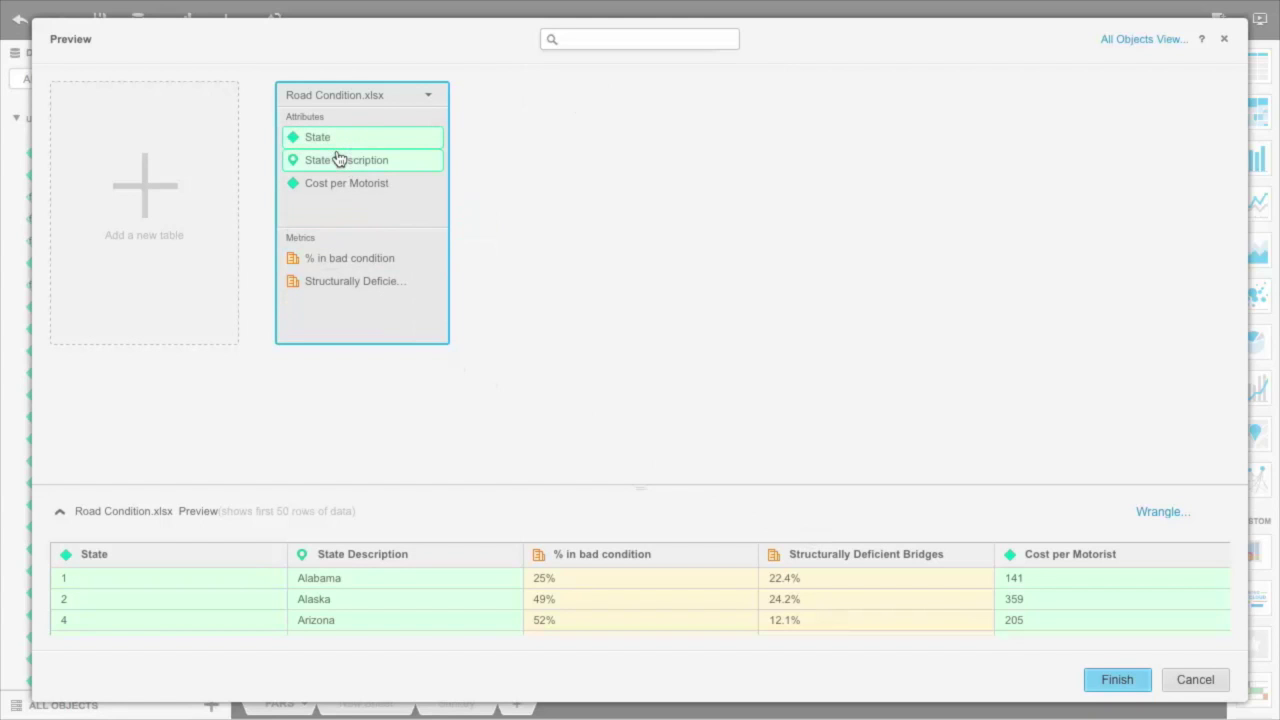
{"action": "right_click", "coordinate": [338, 160]}
{"action": "left_click", "coordinate": [357, 166]}
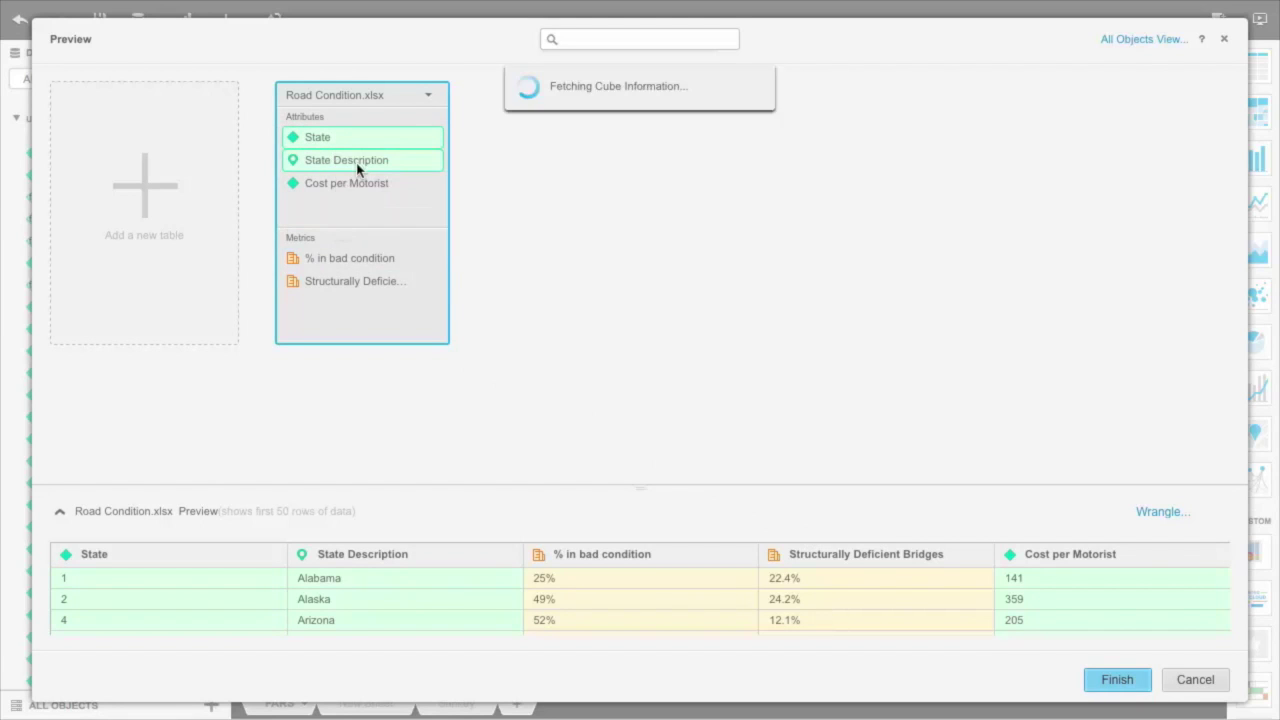
{"action": "left_click", "coordinate": [757, 520]}
{"action": "left_click", "coordinate": [164, 229]}
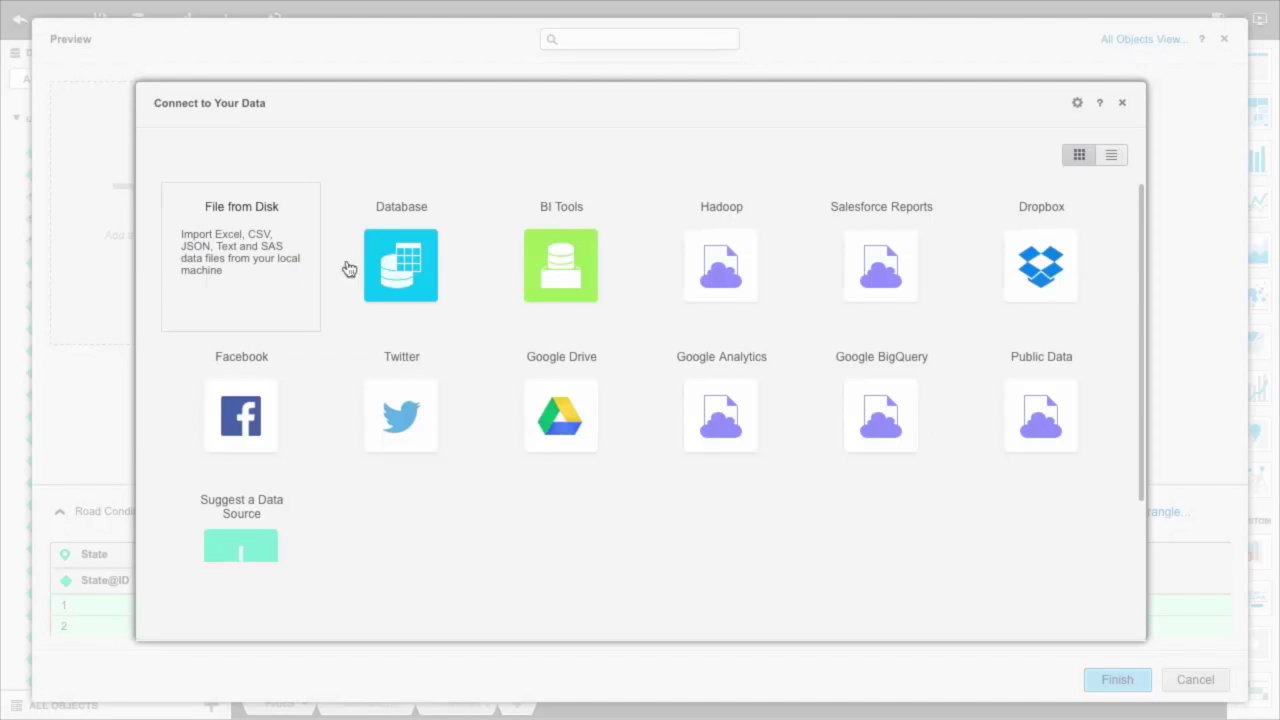
{"action": "left_click", "coordinate": [1034, 395]}
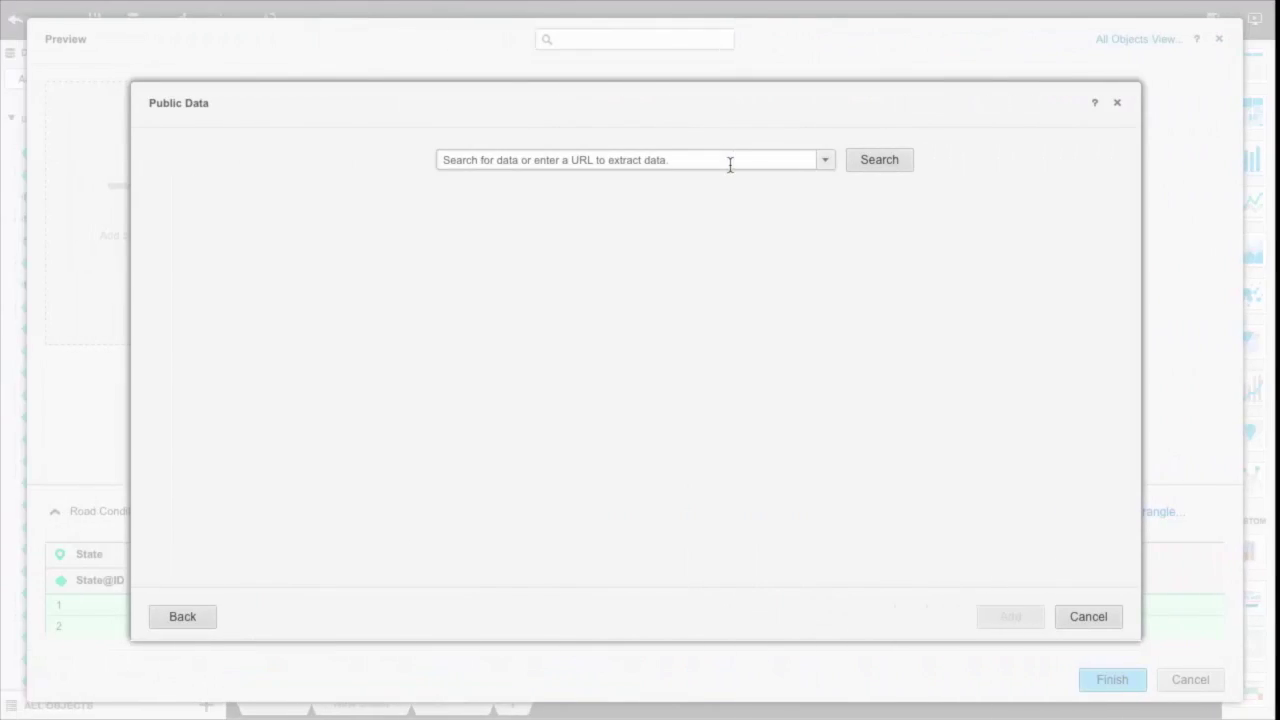
{"action": "left_click", "coordinate": [728, 170]}
{"action": "type", "text": "https://en.wikipedia.org/wiki/List_of_U.S._states_and_territories_by_population"}
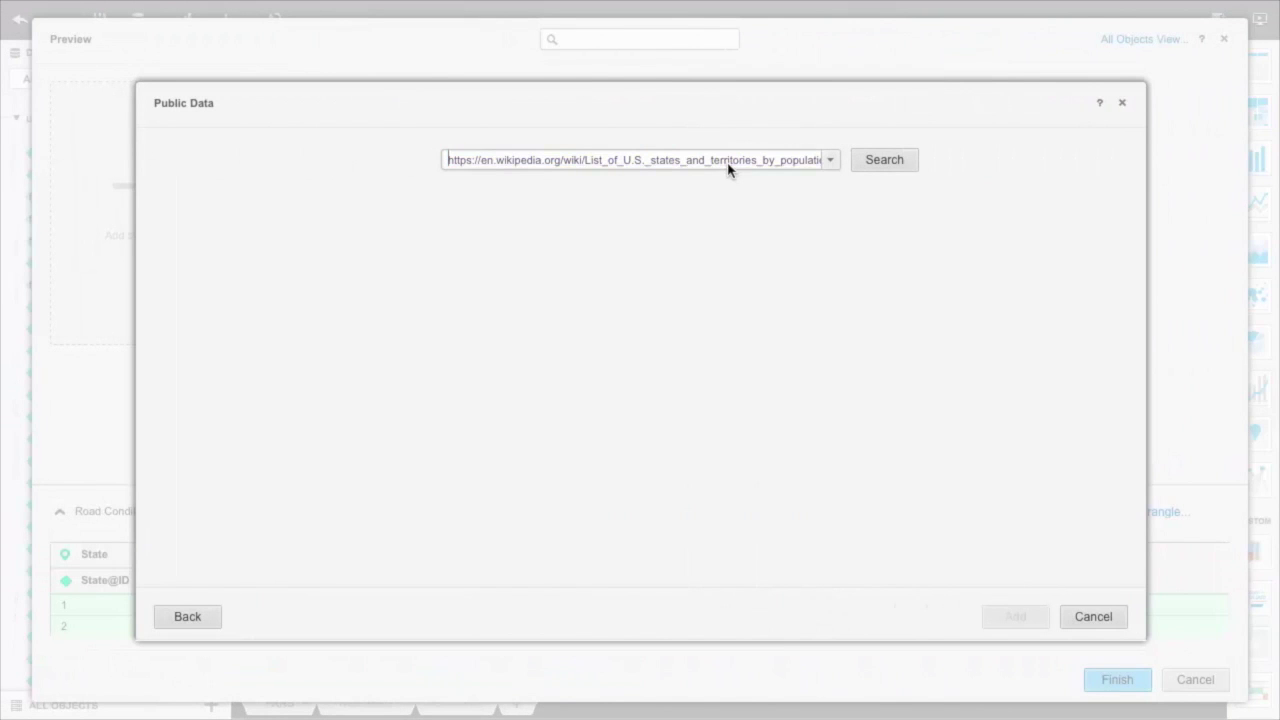
{"action": "left_click", "coordinate": [877, 162]}
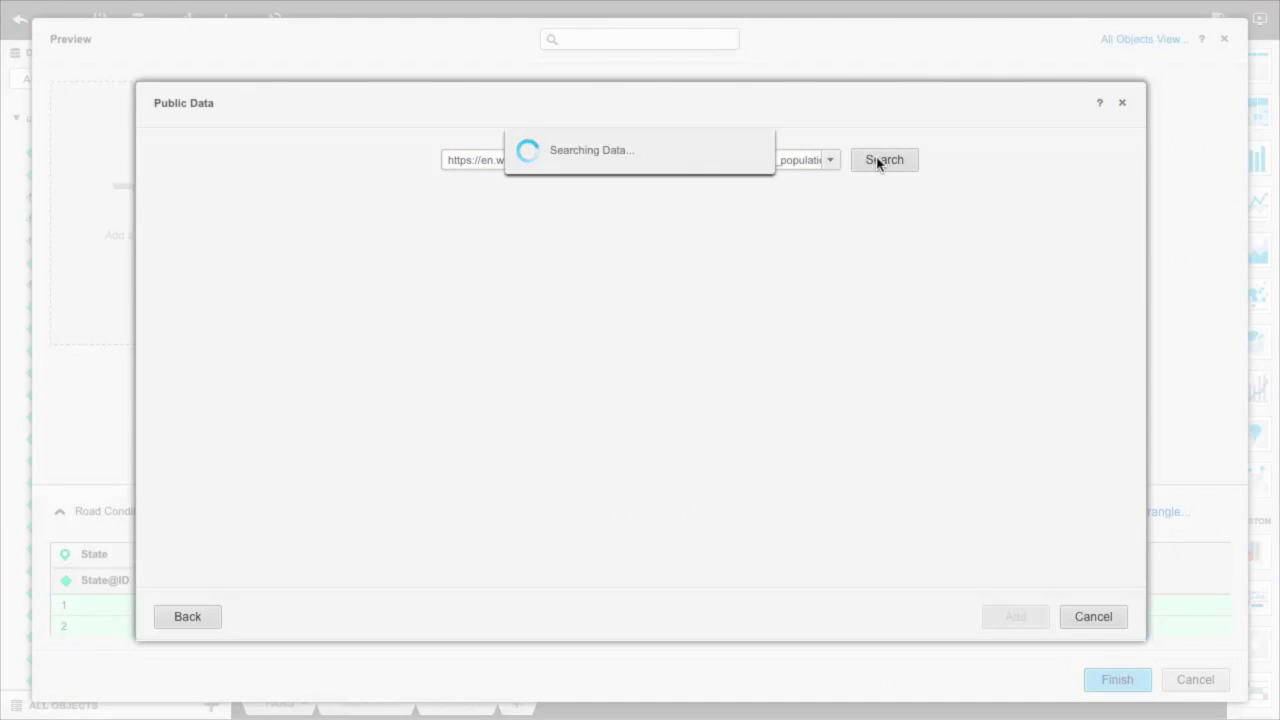
{"action": "left_click", "coordinate": [180, 234]}
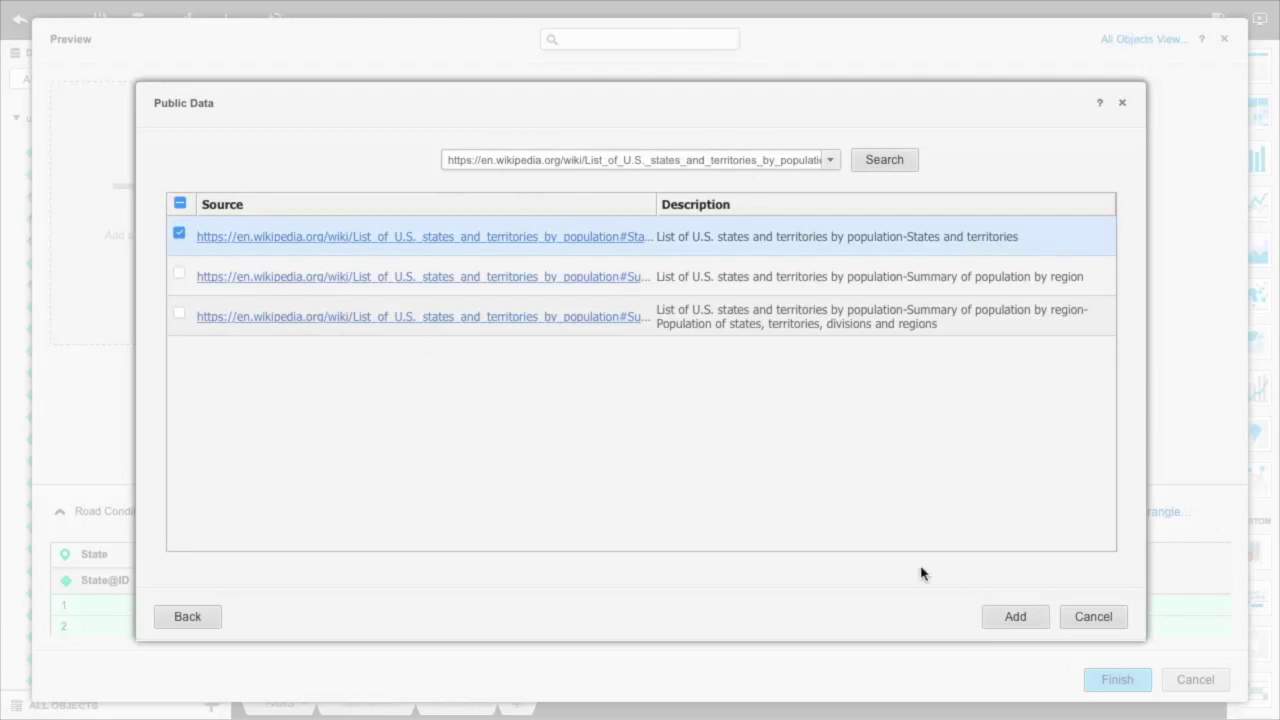
{"action": "left_click", "coordinate": [1014, 620]}
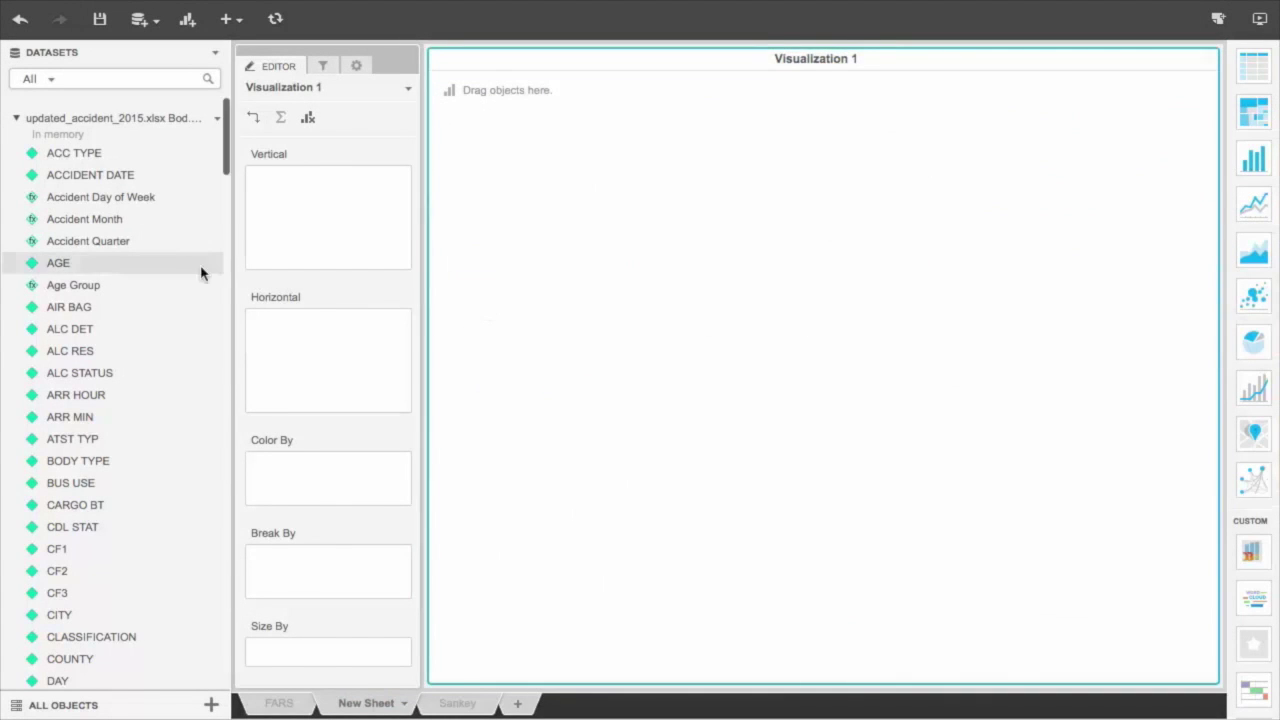
Plot Structurally Deficient Bridges vertically against % in bad condition in Visualization 1, colored by Fatal Accidents per 100000 and sized by % of Fatal Accidents.
{"action": "scroll", "coordinate": [174, 266], "scroll_direction": "down", "scroll_amount": 20}
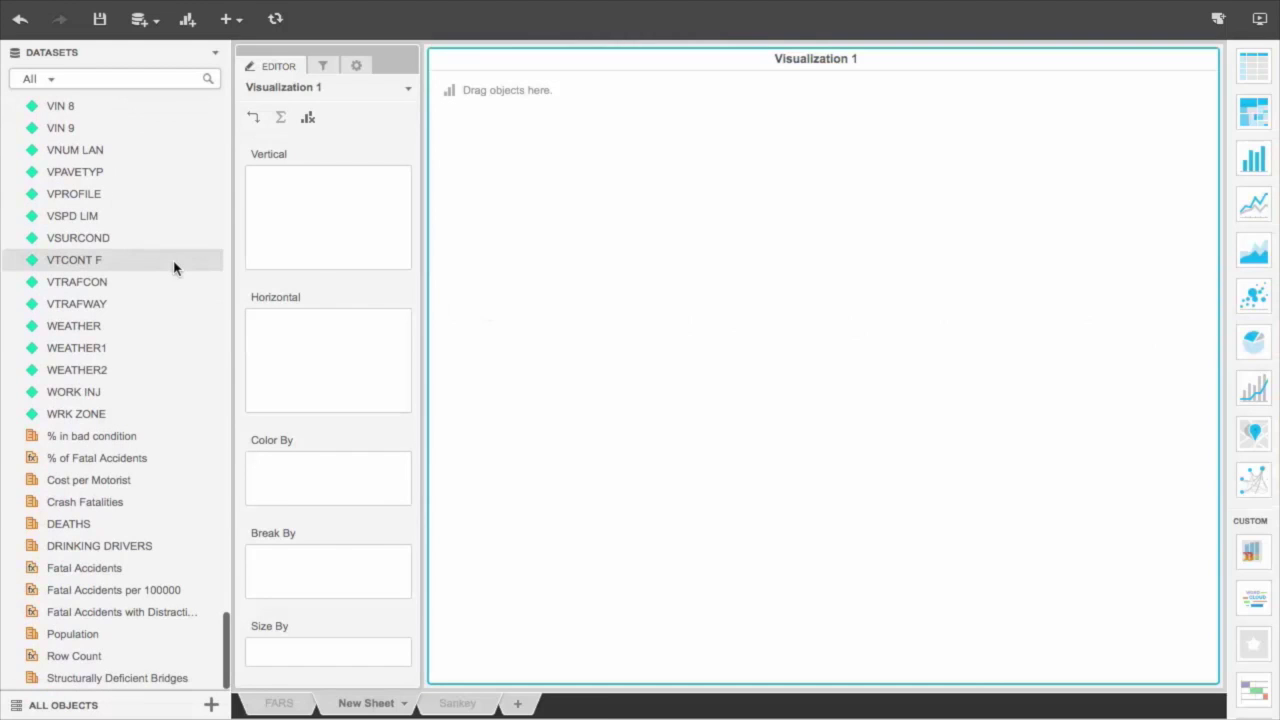
{"action": "left_click_drag", "start_coordinate": [137, 678], "coordinate": [301, 253]}
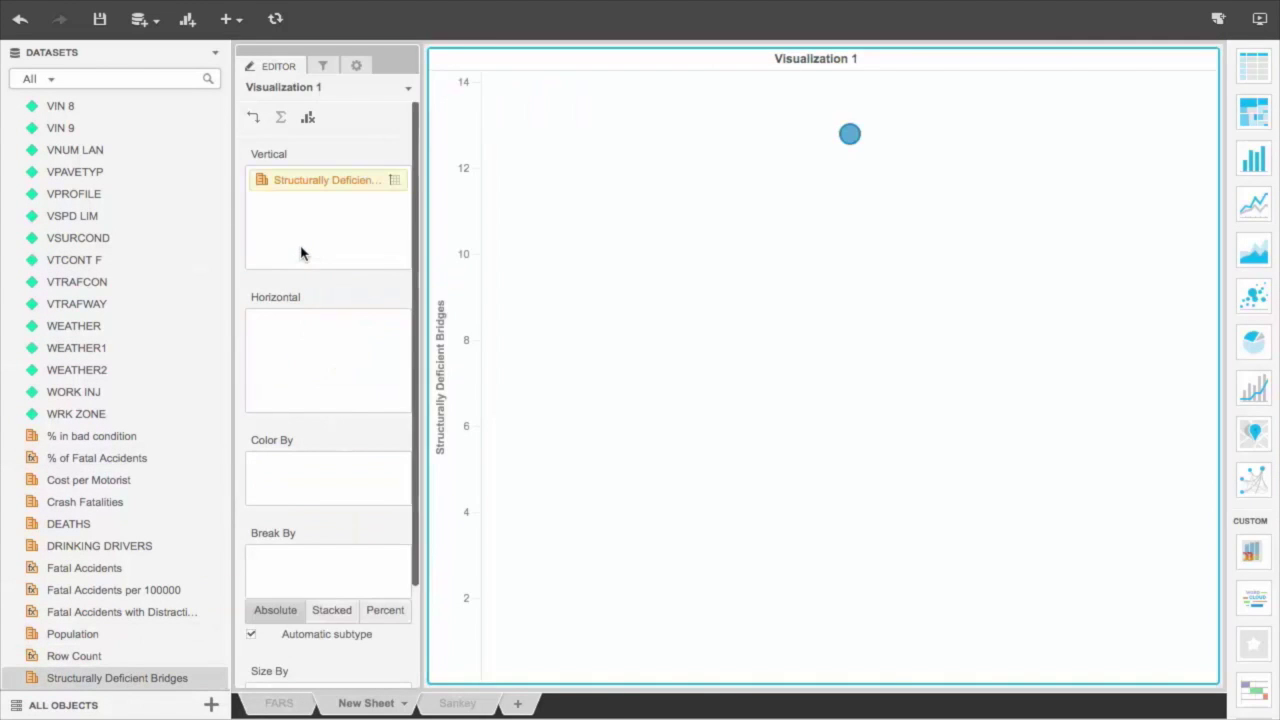
{"action": "left_click_drag", "start_coordinate": [94, 437], "coordinate": [288, 353]}
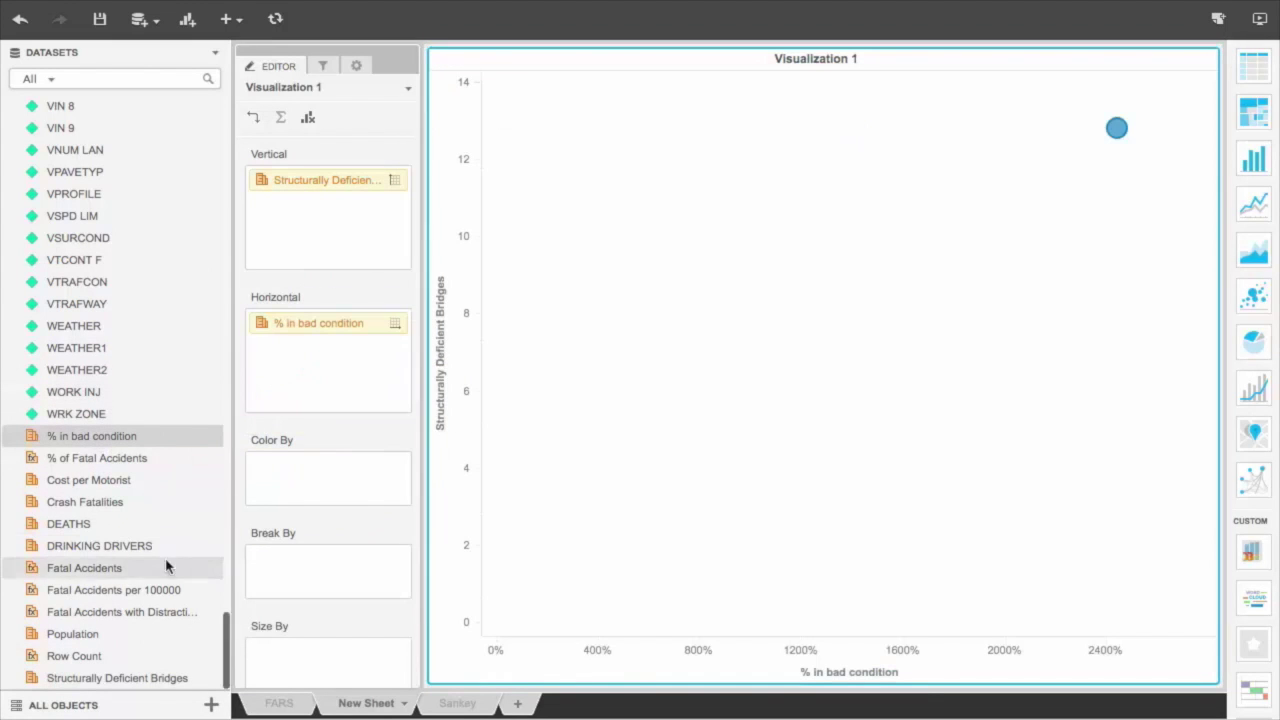
{"action": "left_click_drag", "start_coordinate": [157, 592], "coordinate": [280, 497]}
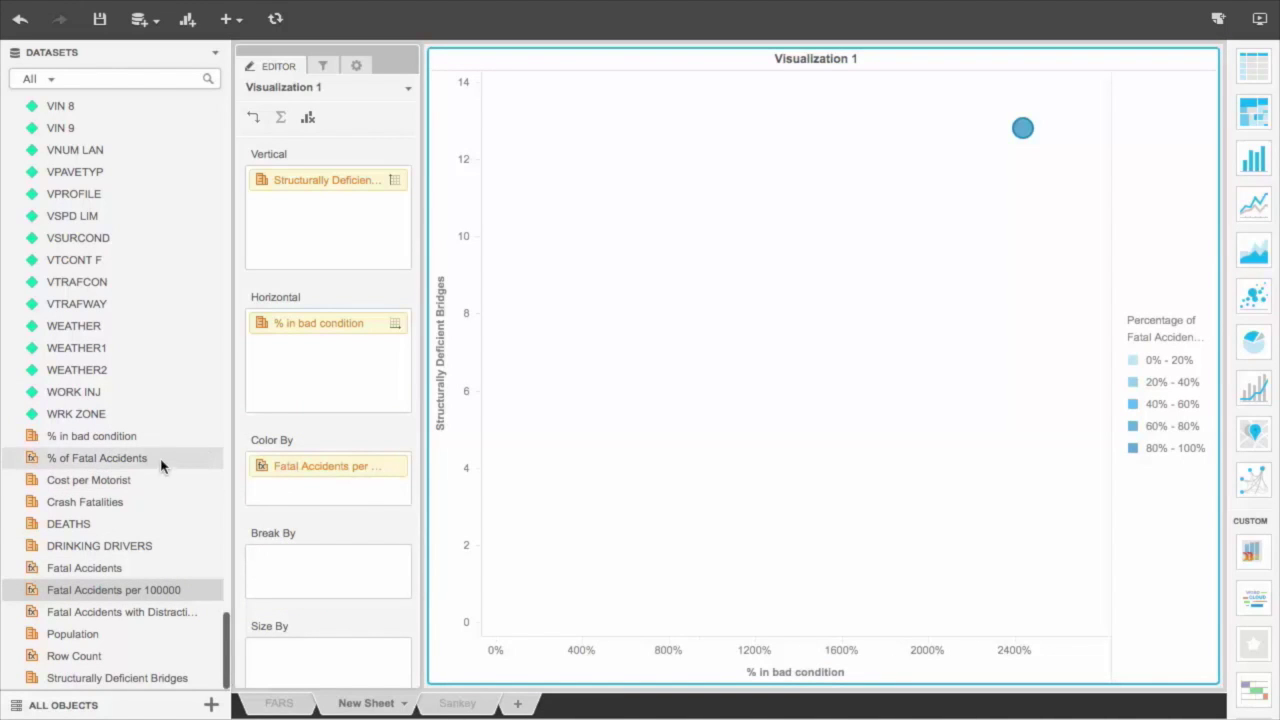
{"action": "left_click_drag", "start_coordinate": [157, 457], "coordinate": [302, 654]}
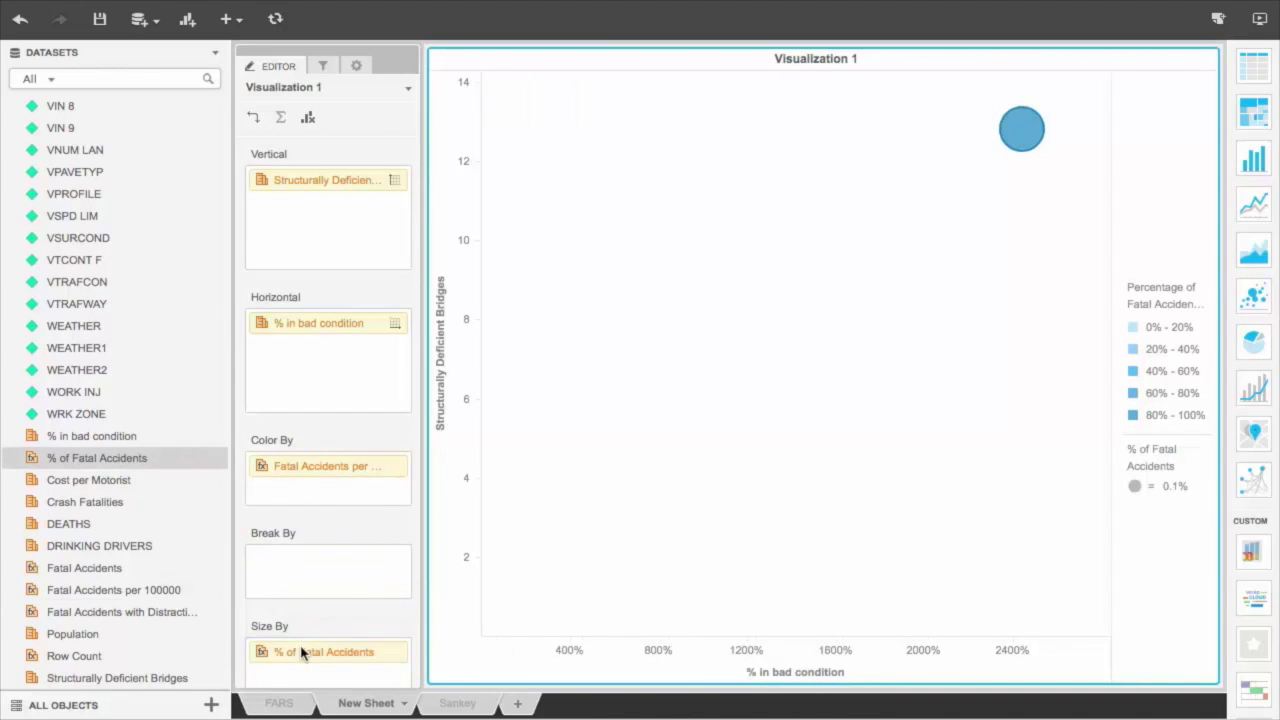
Find the geographic STATE attribute in the dataset and break the bubble chart down by it.
{"action": "left_click", "coordinate": [120, 78]}
{"action": "type", "text": "state"}
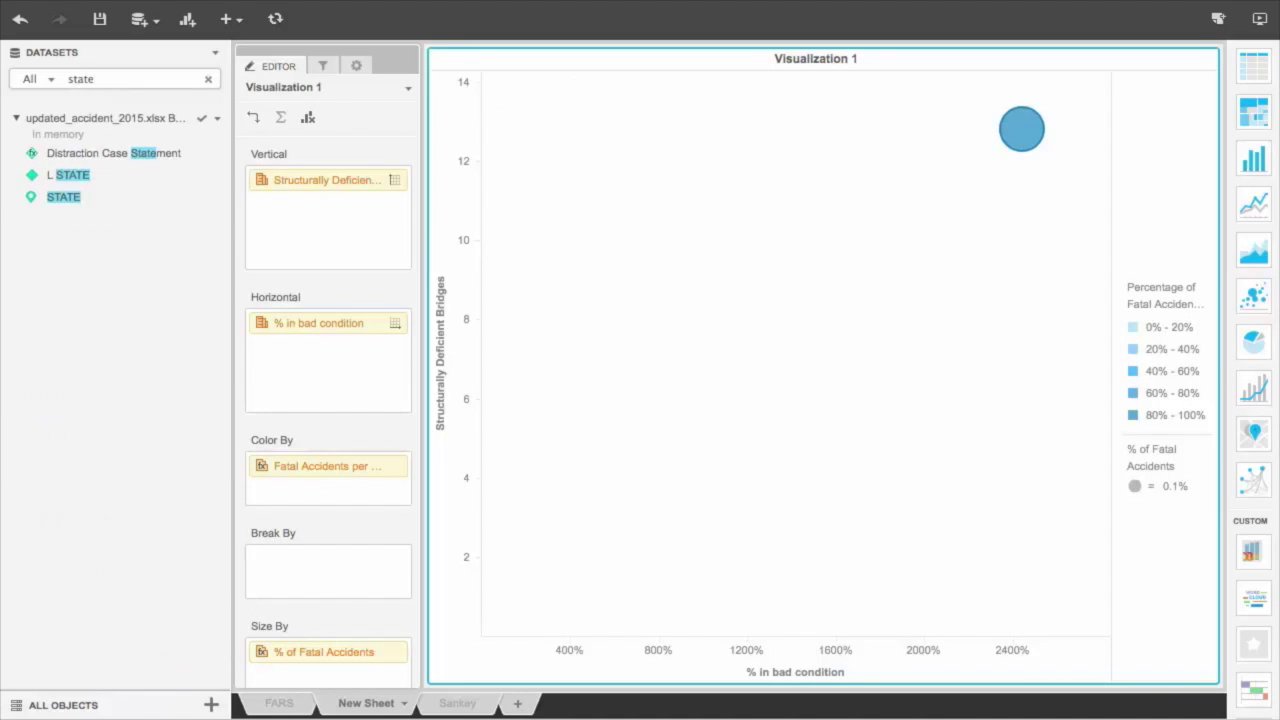
{"action": "left_click_drag", "start_coordinate": [100, 196], "coordinate": [313, 555]}
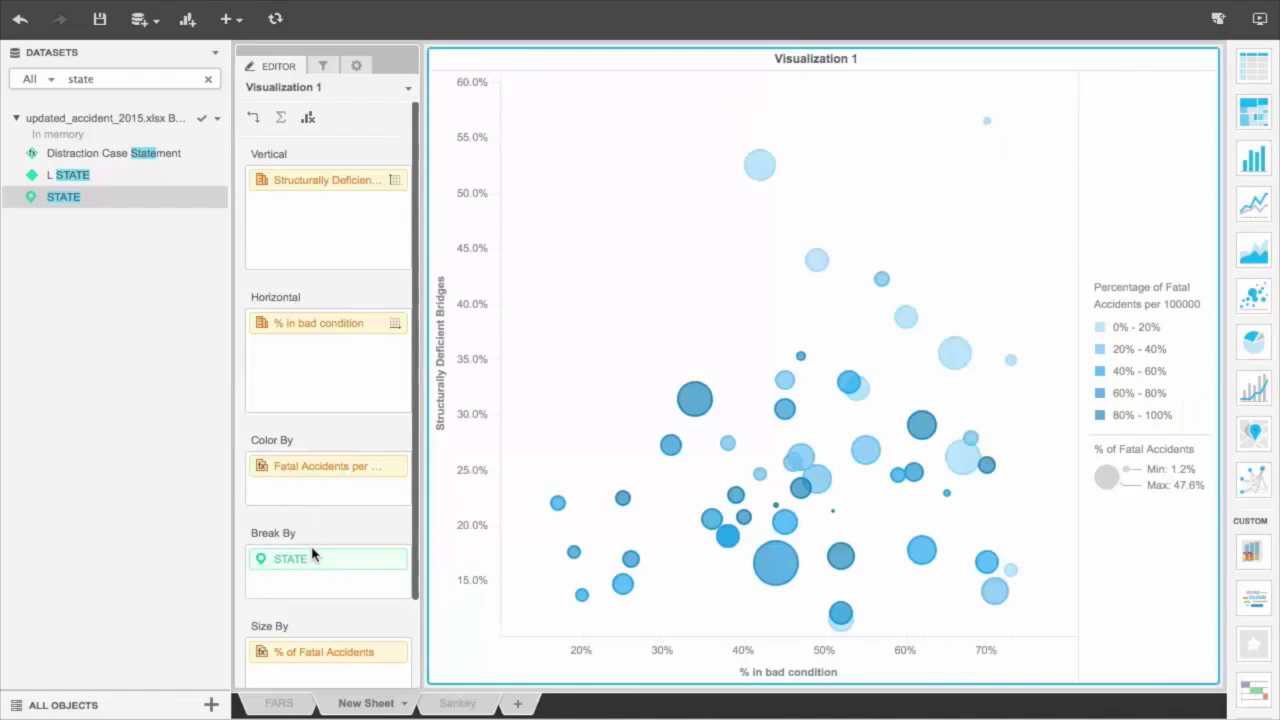
Set the Fatal Accidents per 100000 thresholds to the Red-Orange-Green color scheme, reversed so green marks the lowest band.
{"action": "right_click", "coordinate": [346, 468]}
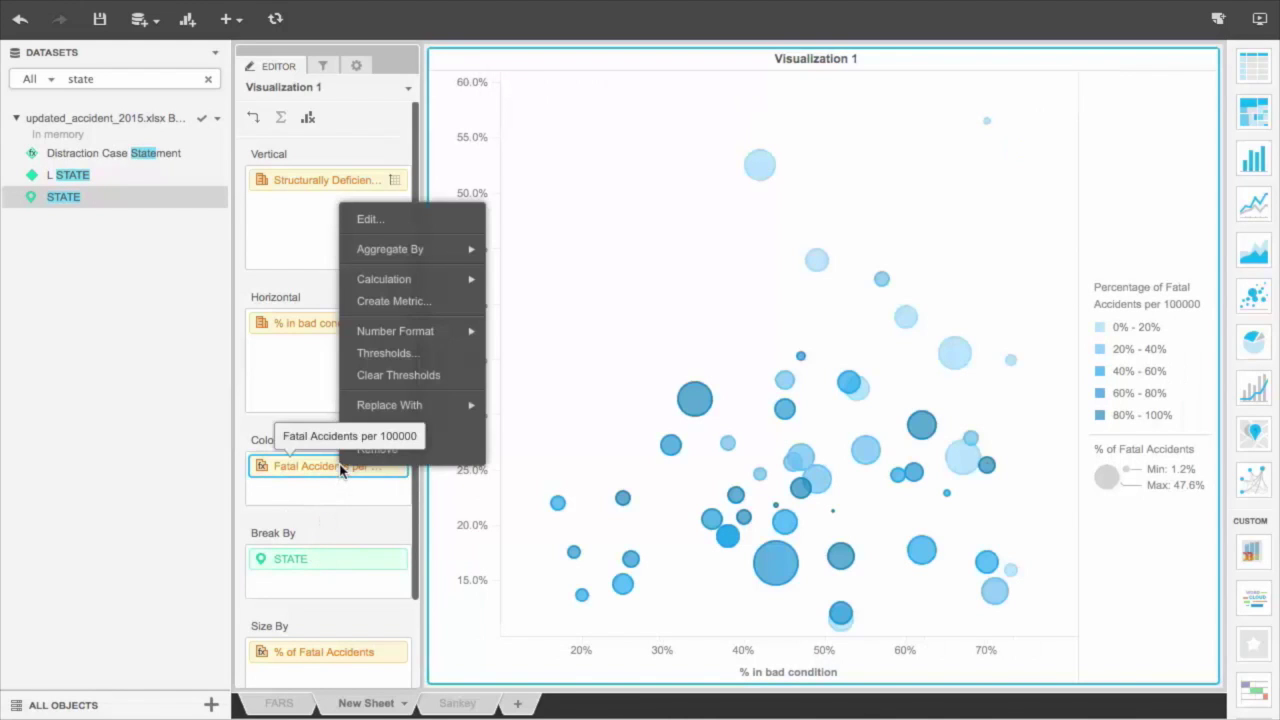
{"action": "left_click", "coordinate": [410, 355]}
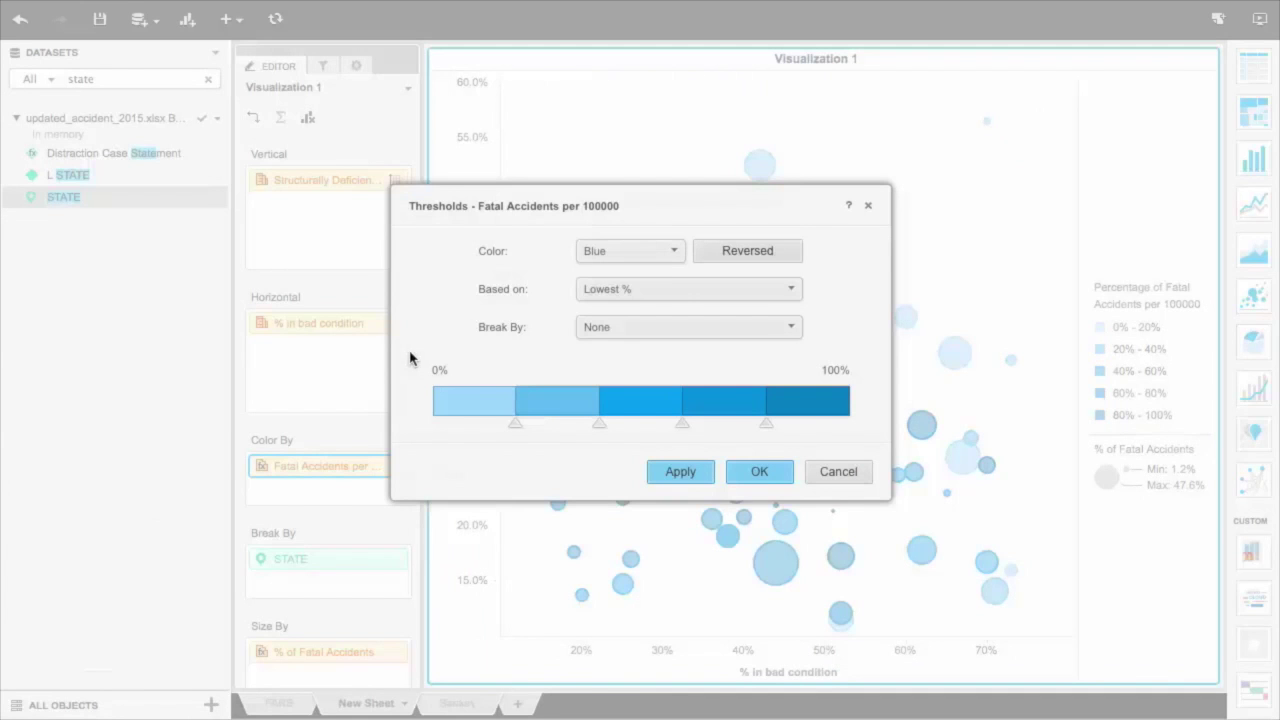
{"action": "left_click", "coordinate": [612, 256]}
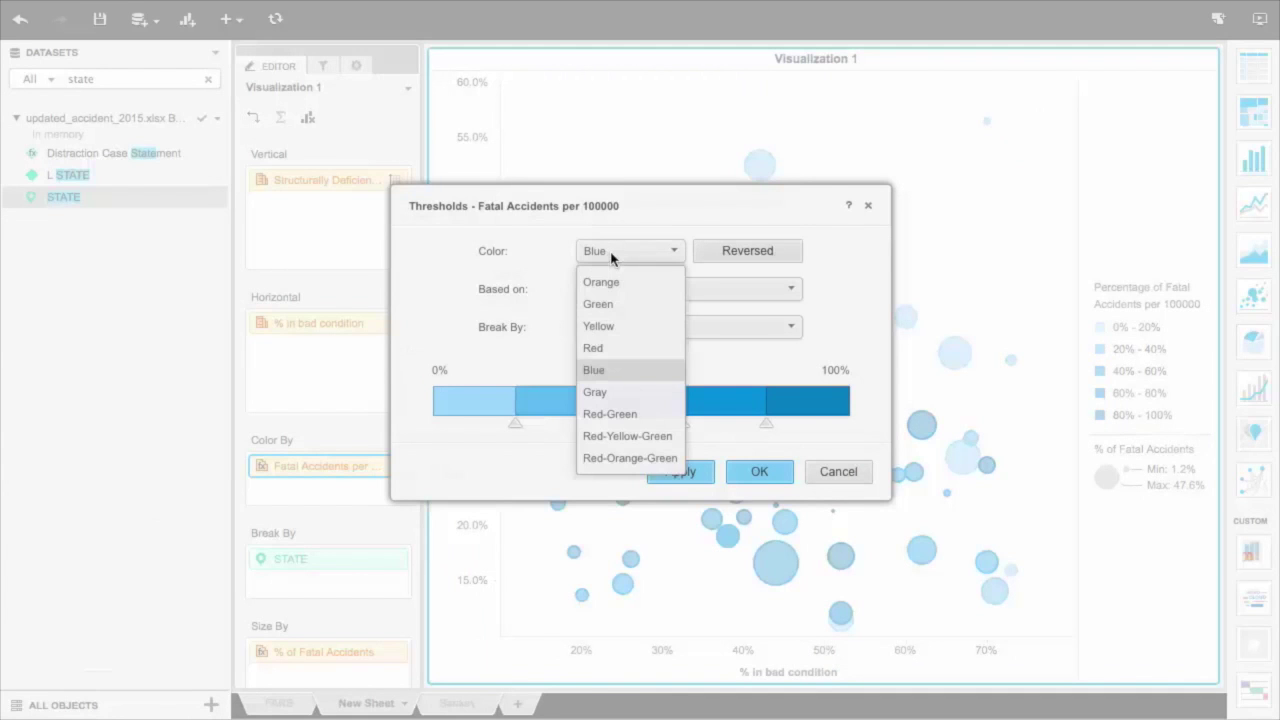
{"action": "left_click", "coordinate": [640, 462]}
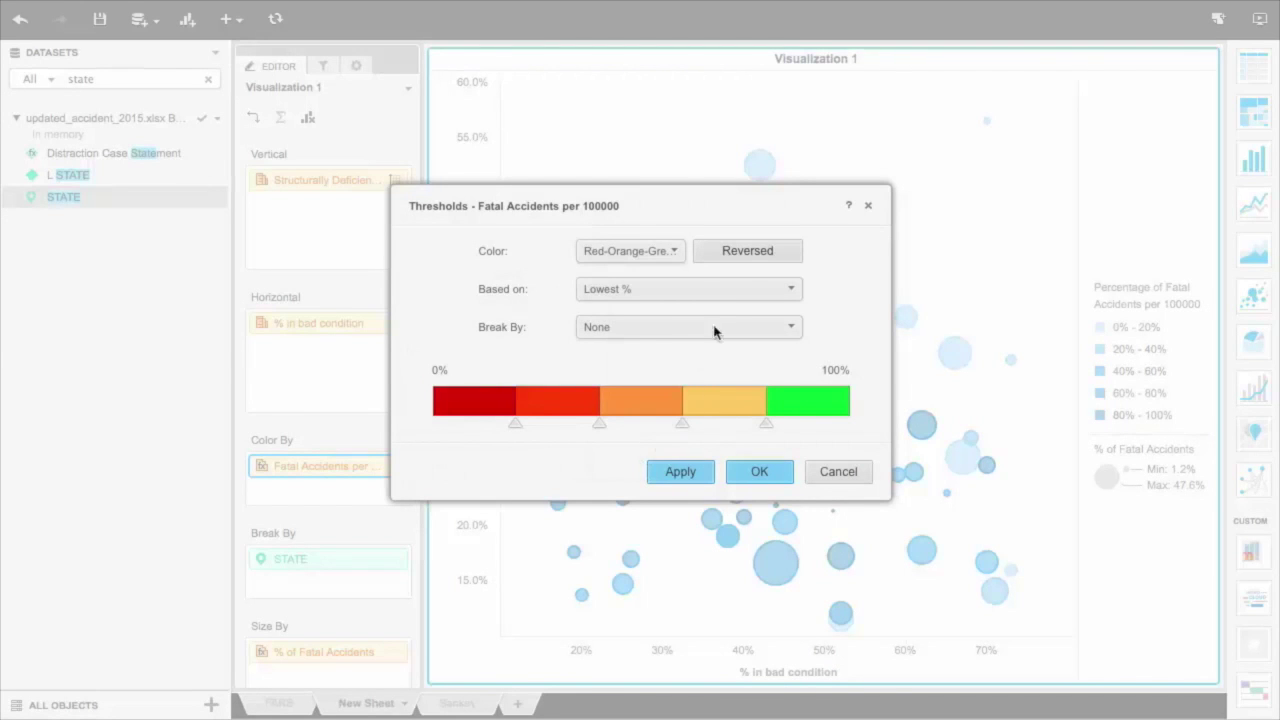
{"action": "left_click", "coordinate": [755, 262]}
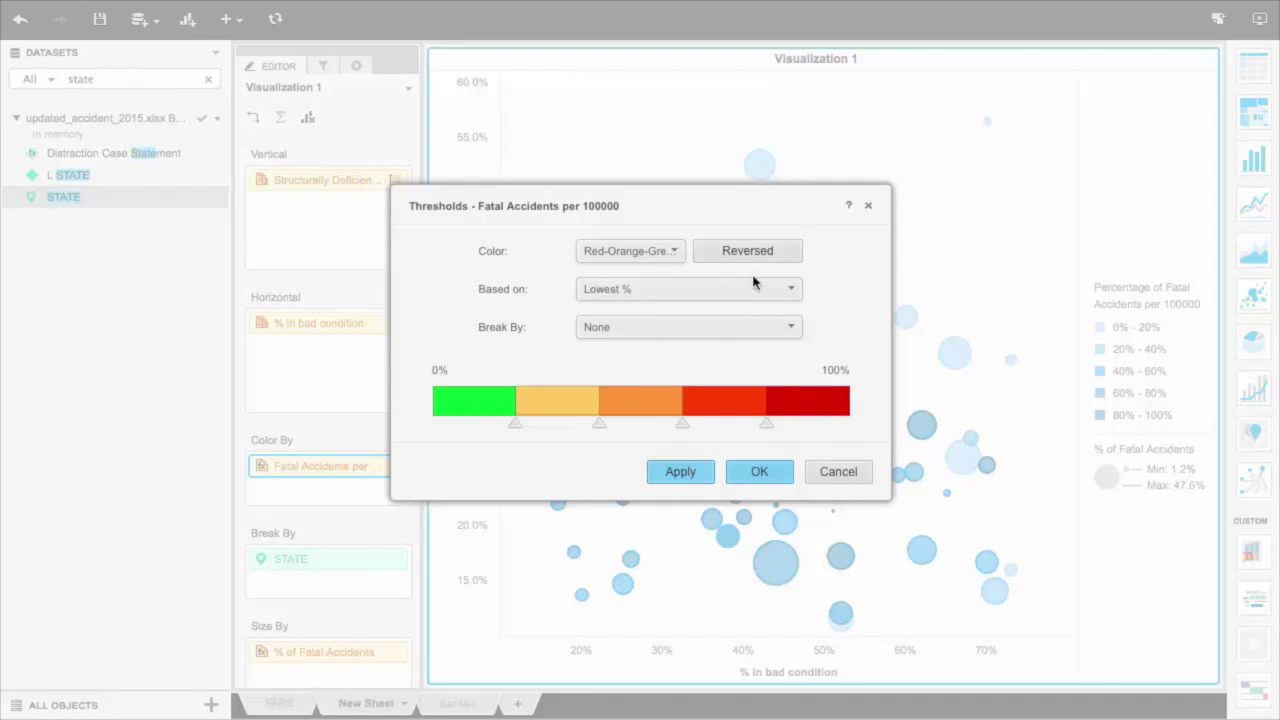
{"action": "left_click", "coordinate": [757, 472]}
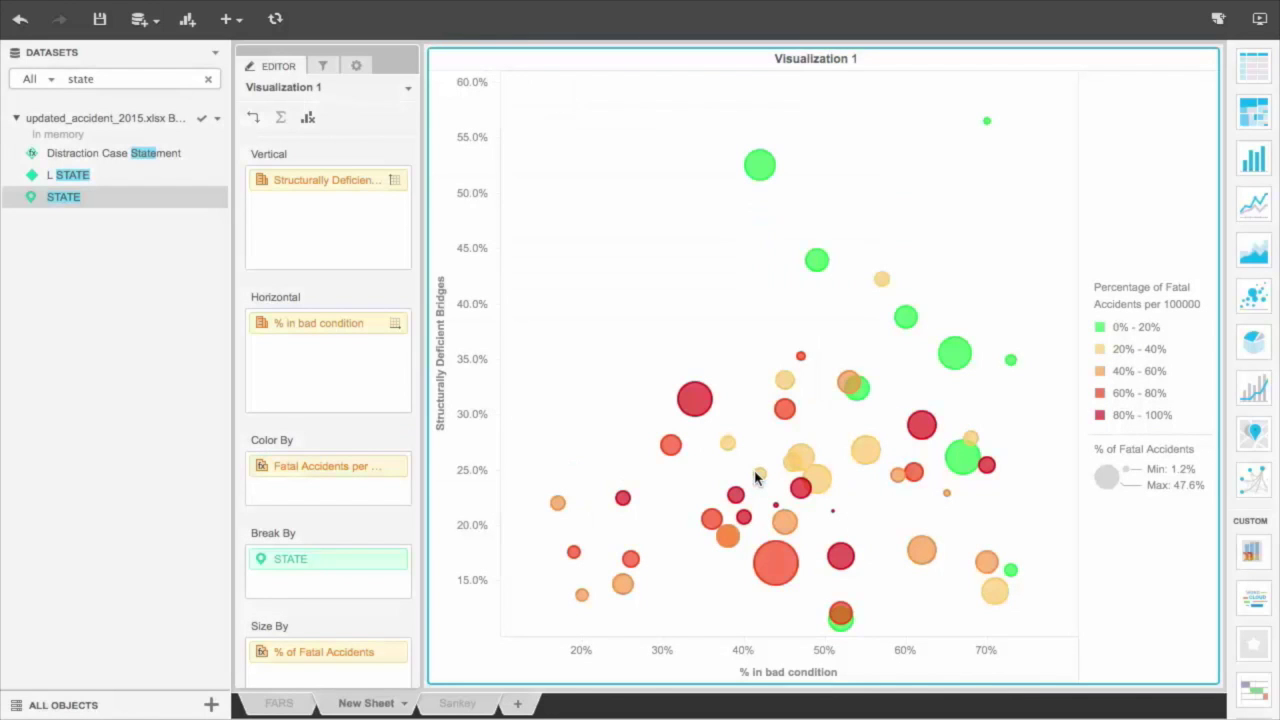
Add median reference lines for both Structurally Deficient Bridges and % in bad condition on the bubble chart.
{"action": "mouse_move", "coordinate": [755, 478]}
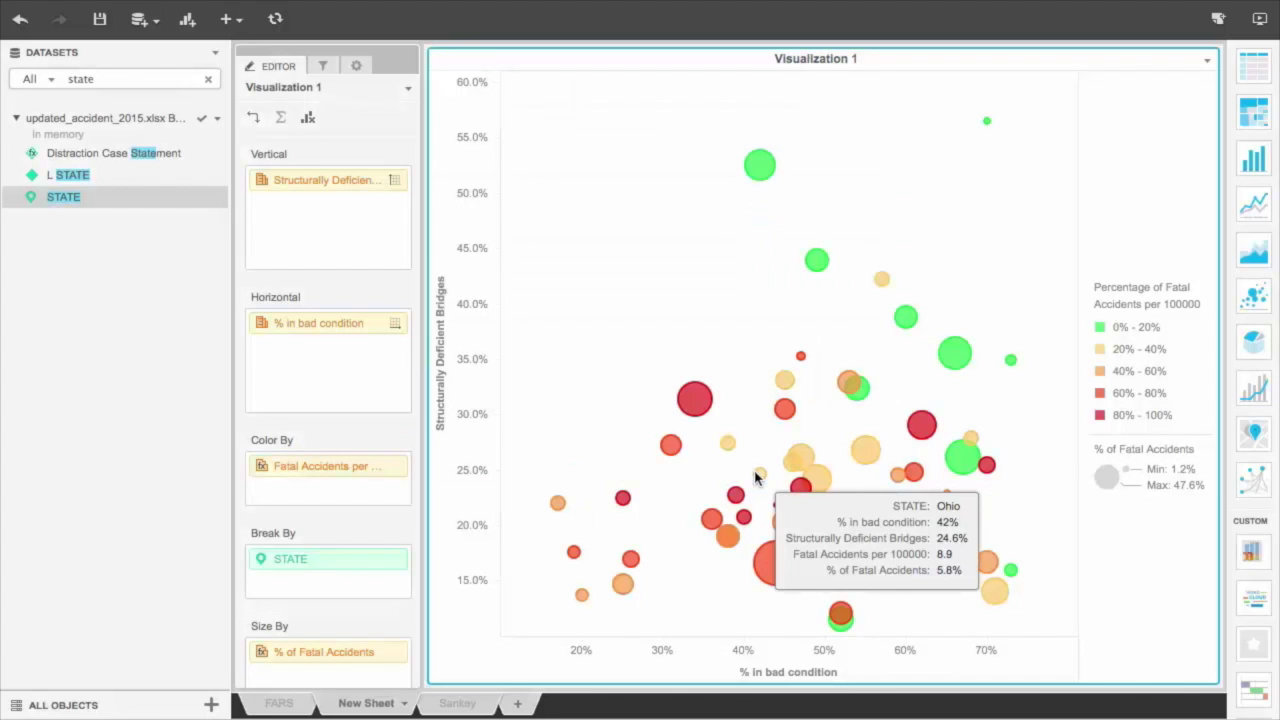
{"action": "right_click", "coordinate": [448, 385]}
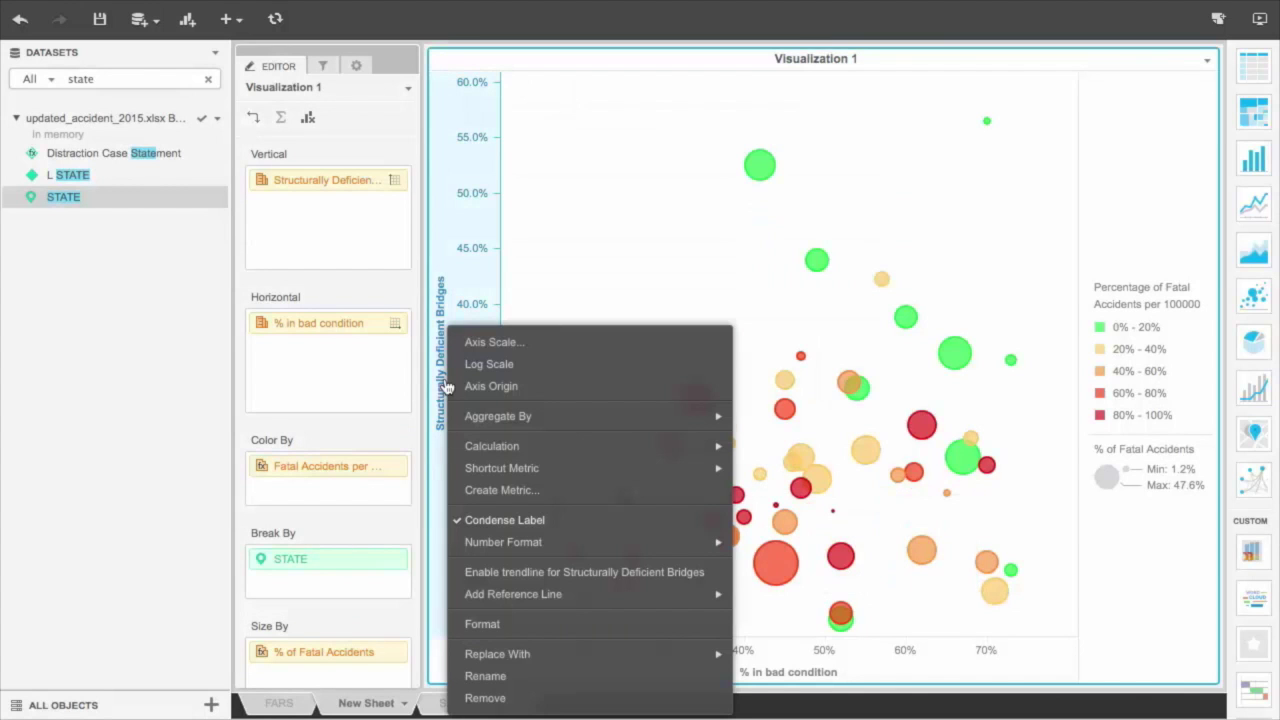
{"action": "mouse_move", "coordinate": [668, 594]}
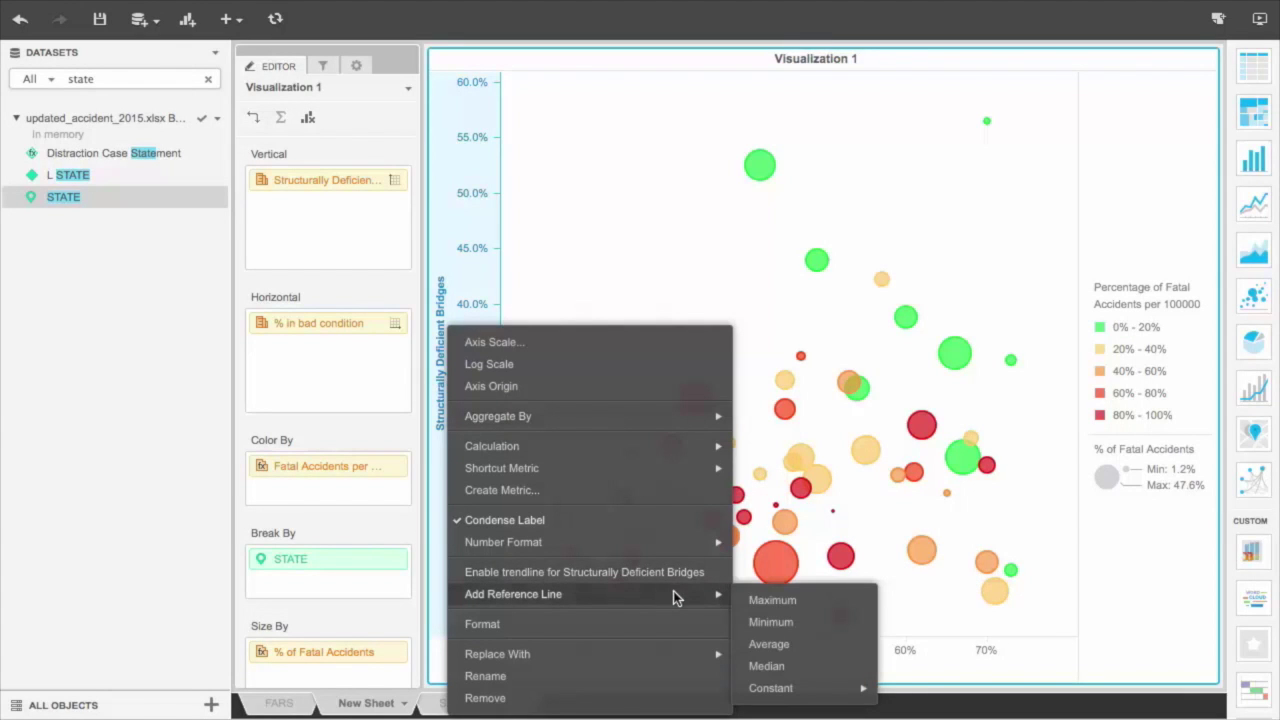
{"action": "left_click", "coordinate": [790, 666]}
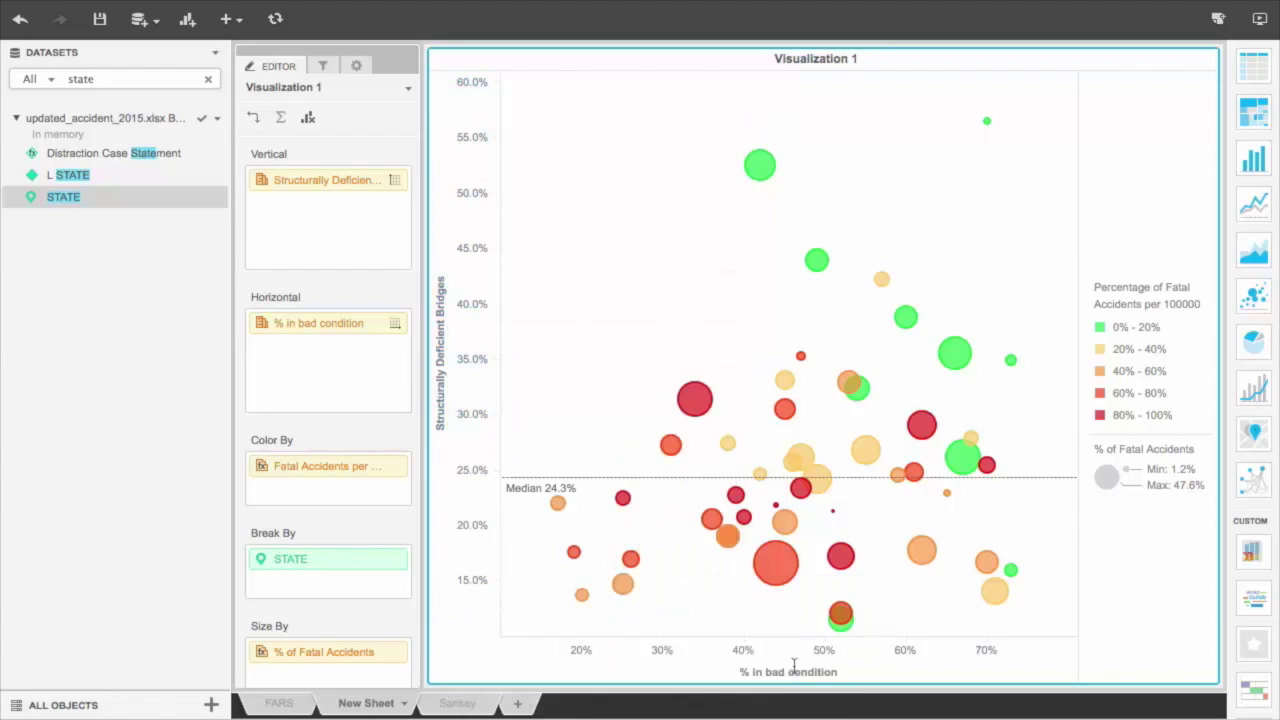
{"action": "right_click", "coordinate": [795, 676]}
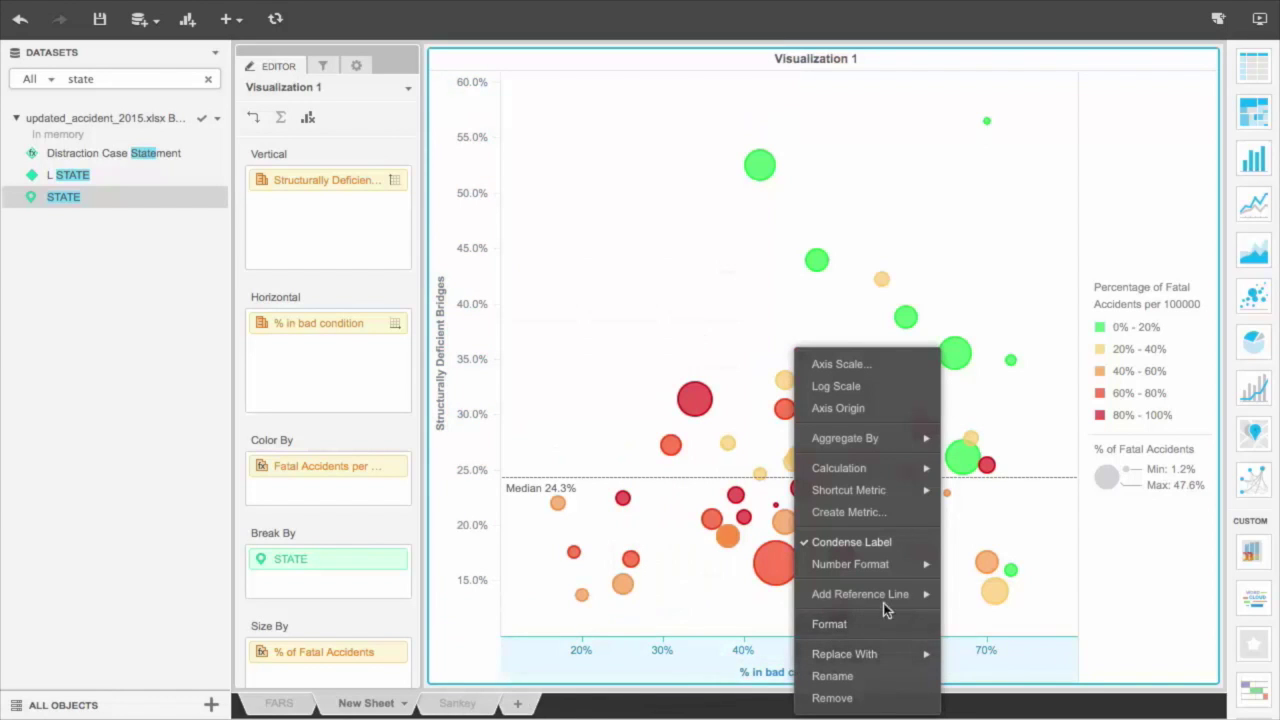
{"action": "mouse_move", "coordinate": [902, 598]}
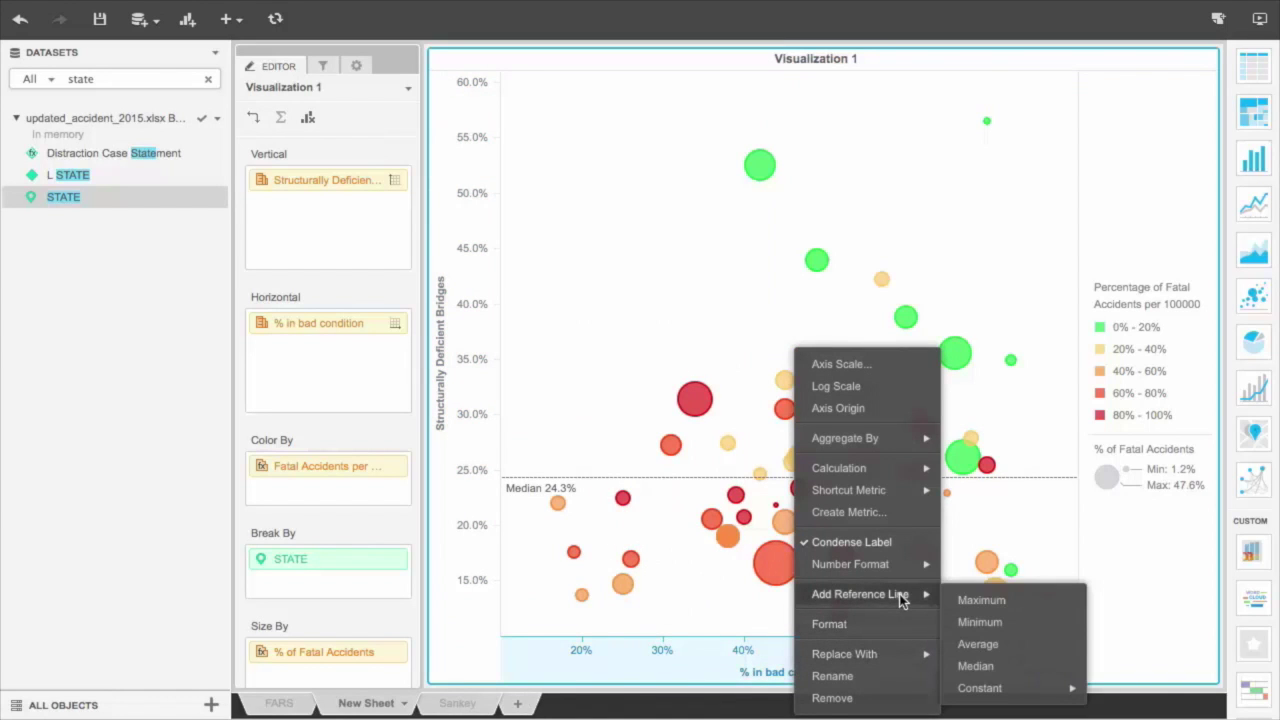
{"action": "left_click", "coordinate": [975, 666]}
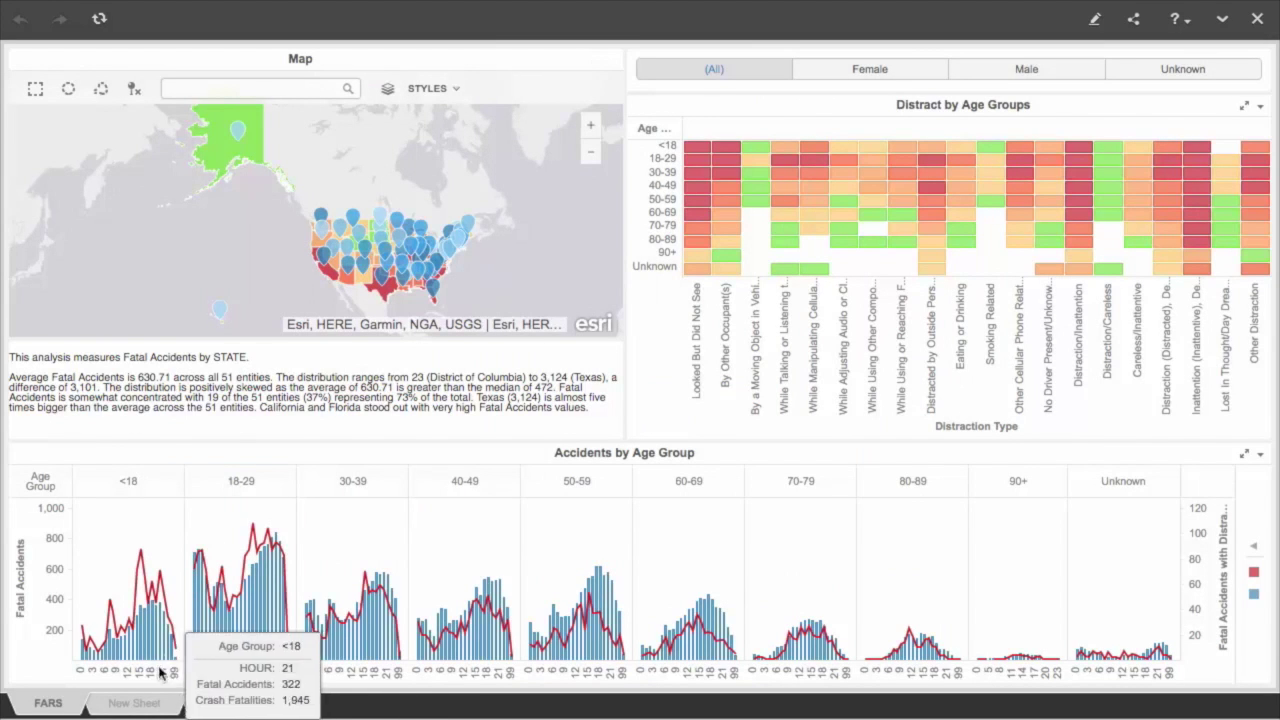
View the bubble chart on New Sheet and the types of car and distraction diagram on the Sankey sheet.
{"action": "left_click", "coordinate": [150, 704]}
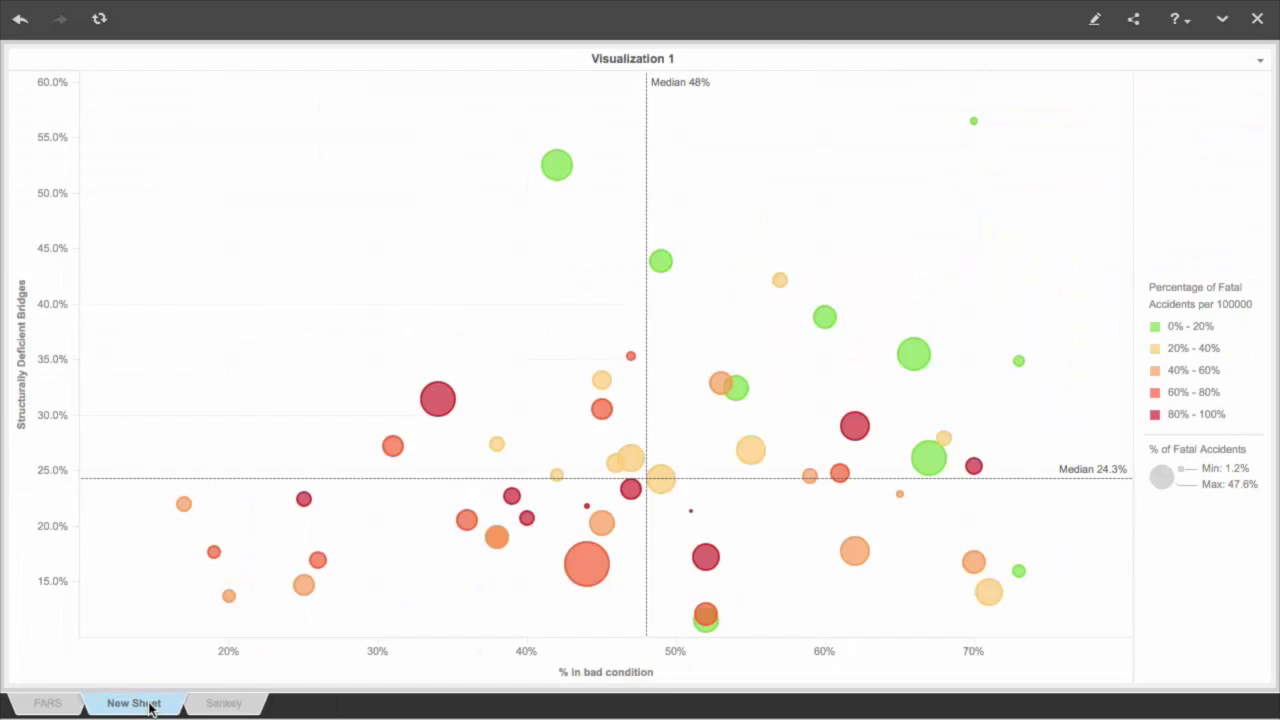
{"action": "left_click", "coordinate": [226, 704]}
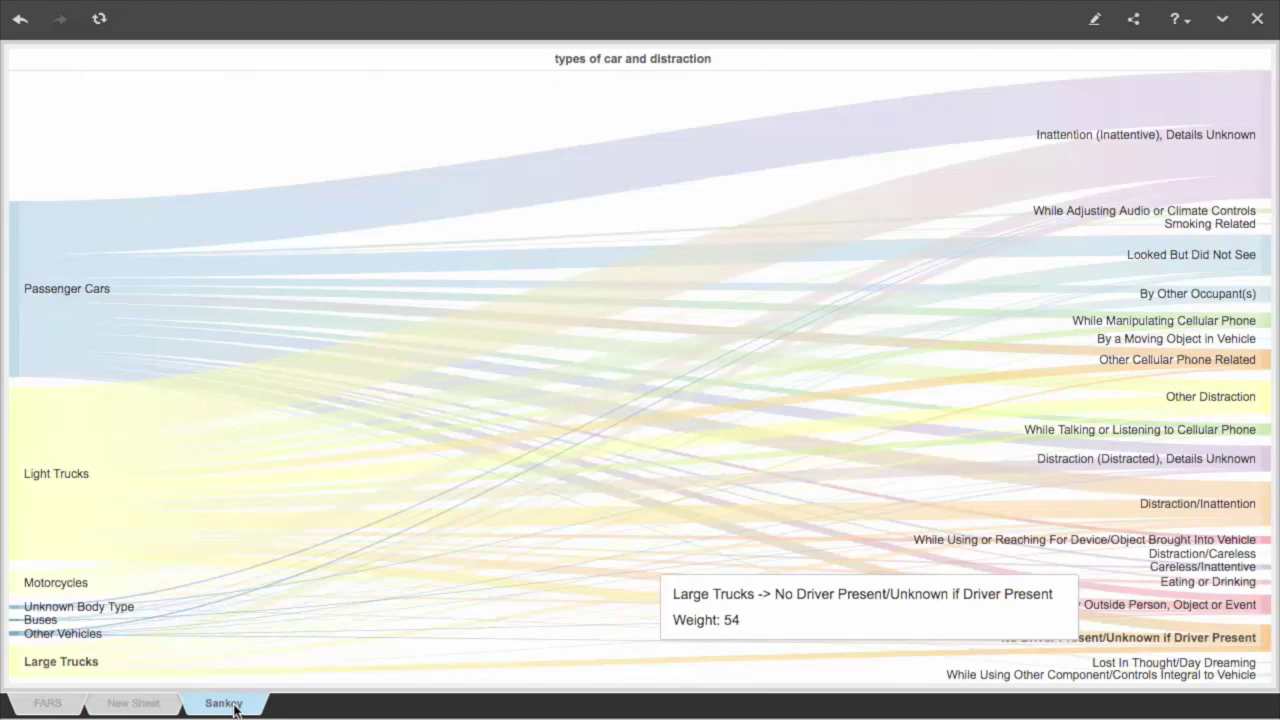
On the FARS sheet, replace the FARS dataset with the existing FARS UPDATED dataset from Shared Reports > Subject Areas, accepting the proposed object mapping.
{"action": "left_click", "coordinate": [50, 704]}
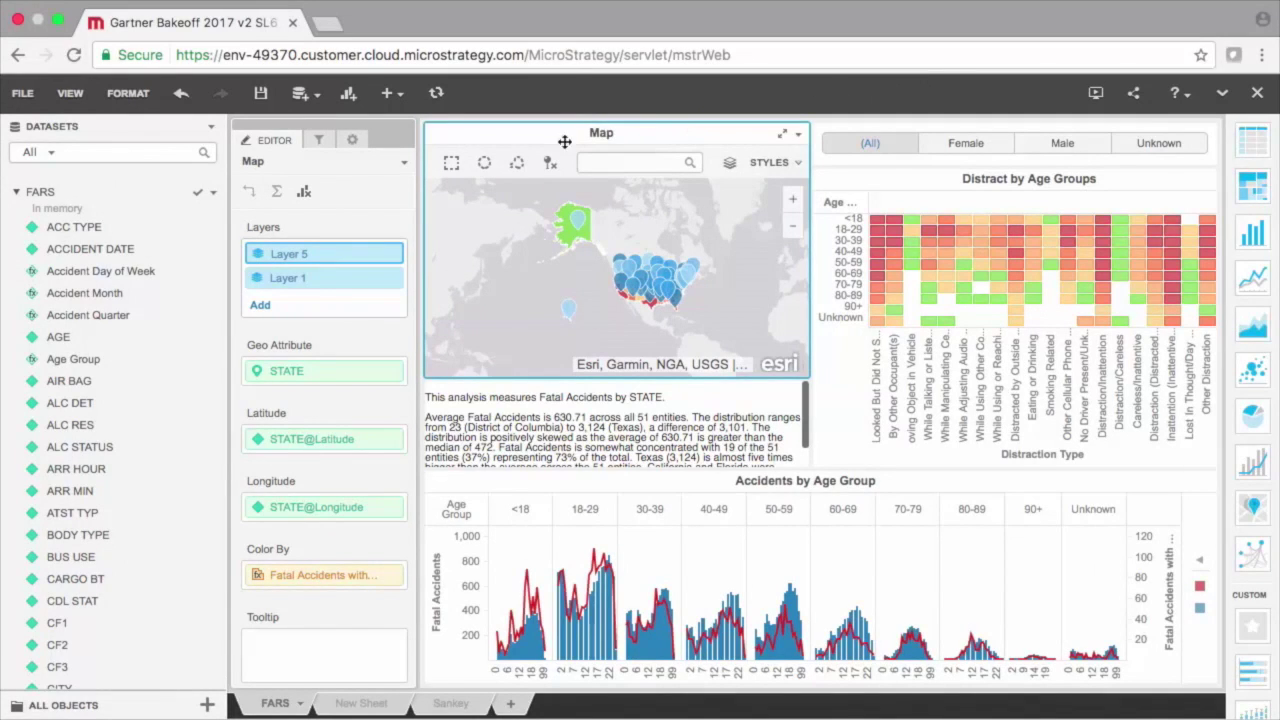
{"action": "left_click", "coordinate": [213, 196]}
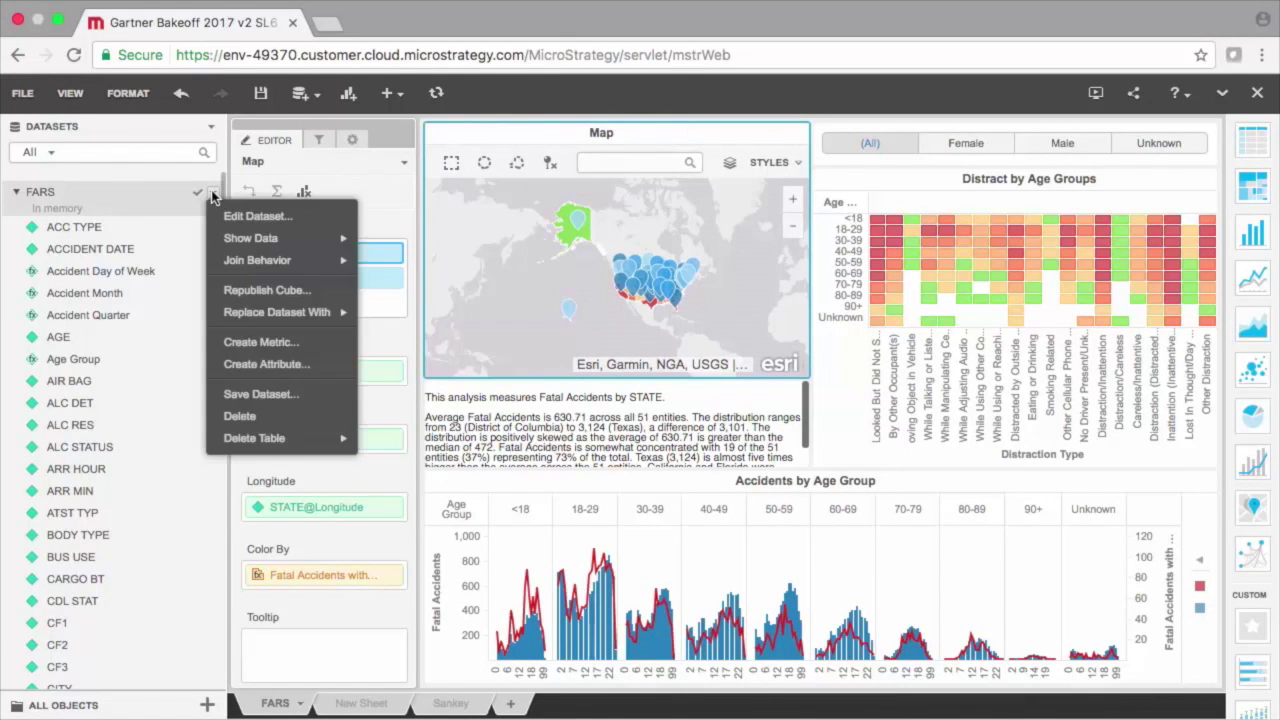
{"action": "mouse_move", "coordinate": [318, 314]}
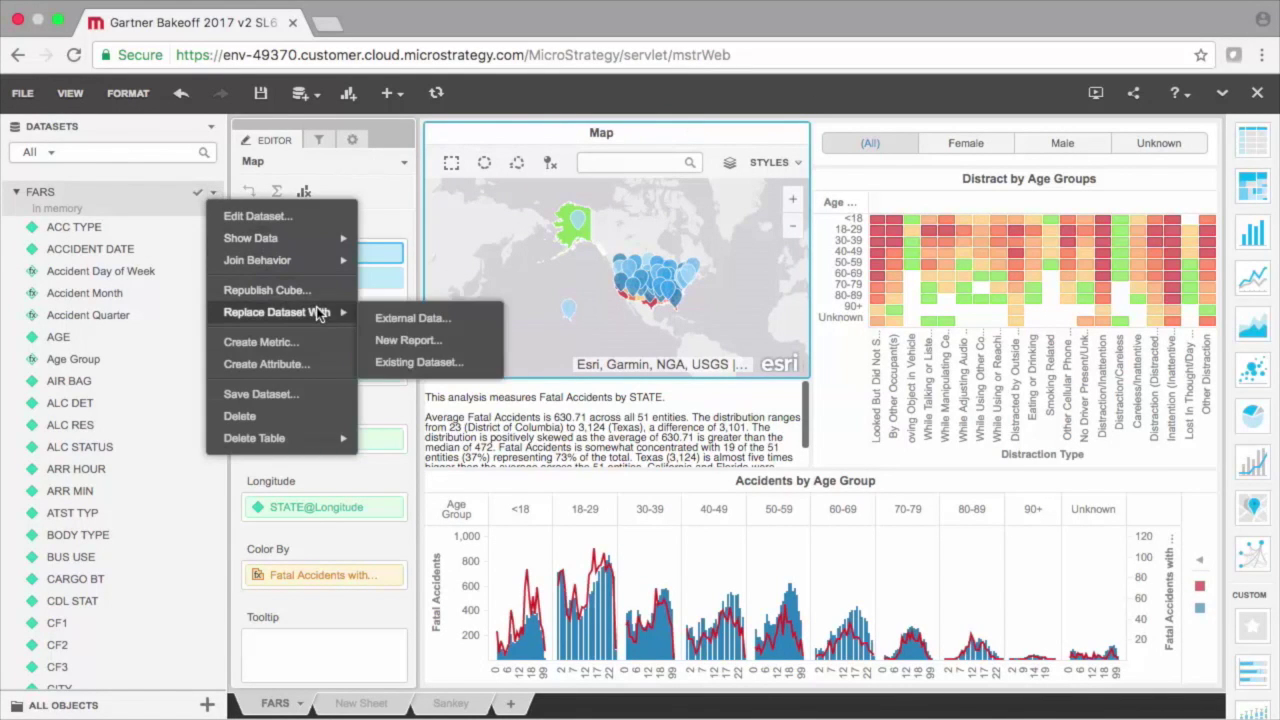
{"action": "left_click", "coordinate": [405, 362]}
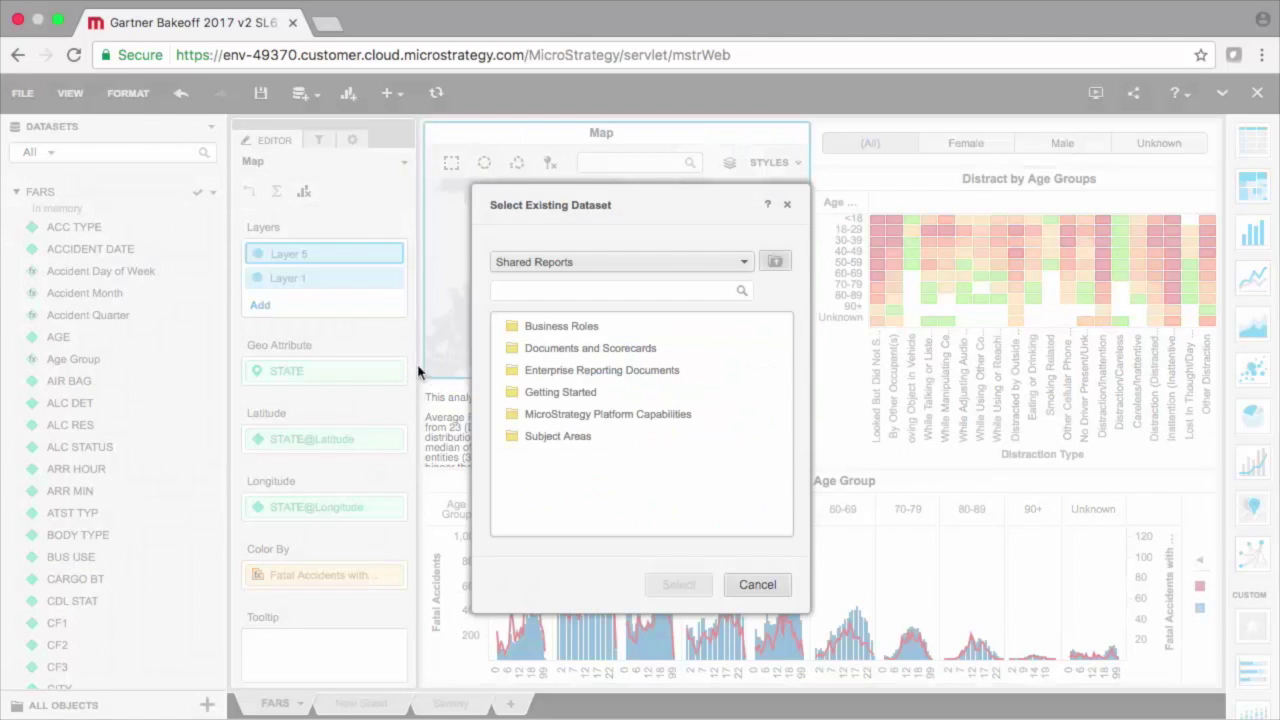
{"action": "double_click", "coordinate": [540, 436]}
{"action": "left_click", "coordinate": [563, 486]}
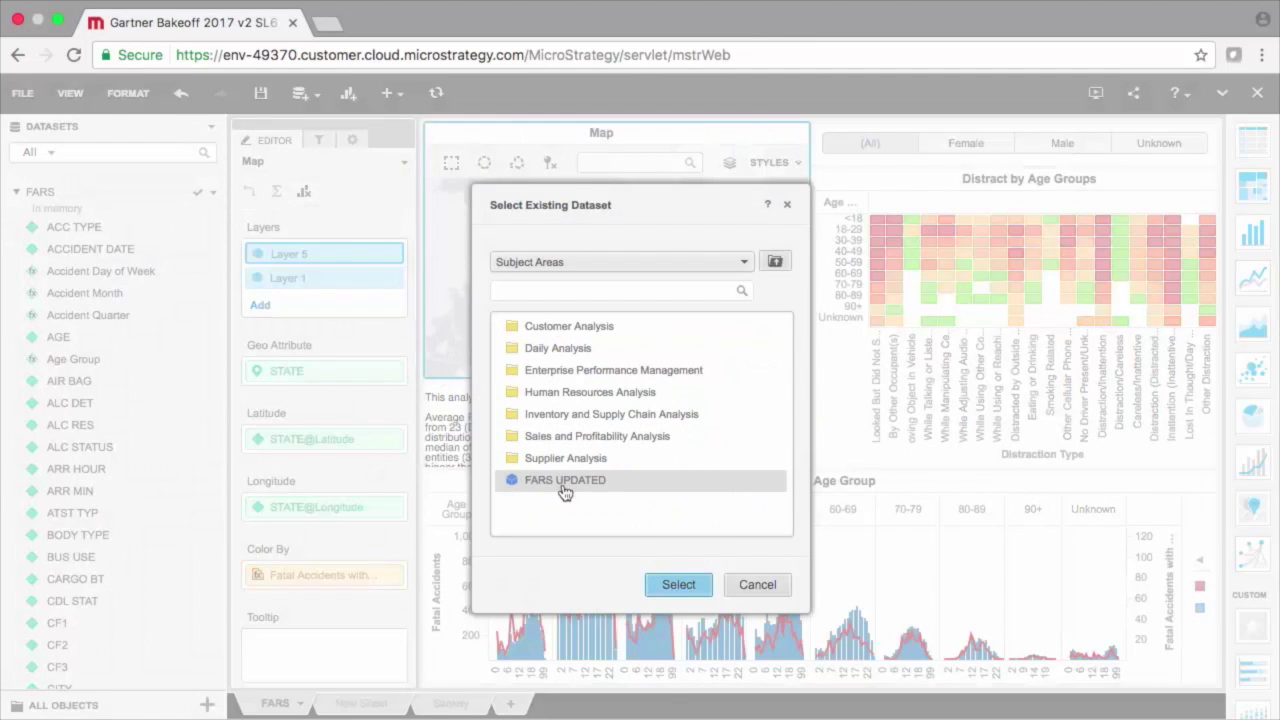
{"action": "left_click", "coordinate": [679, 584]}
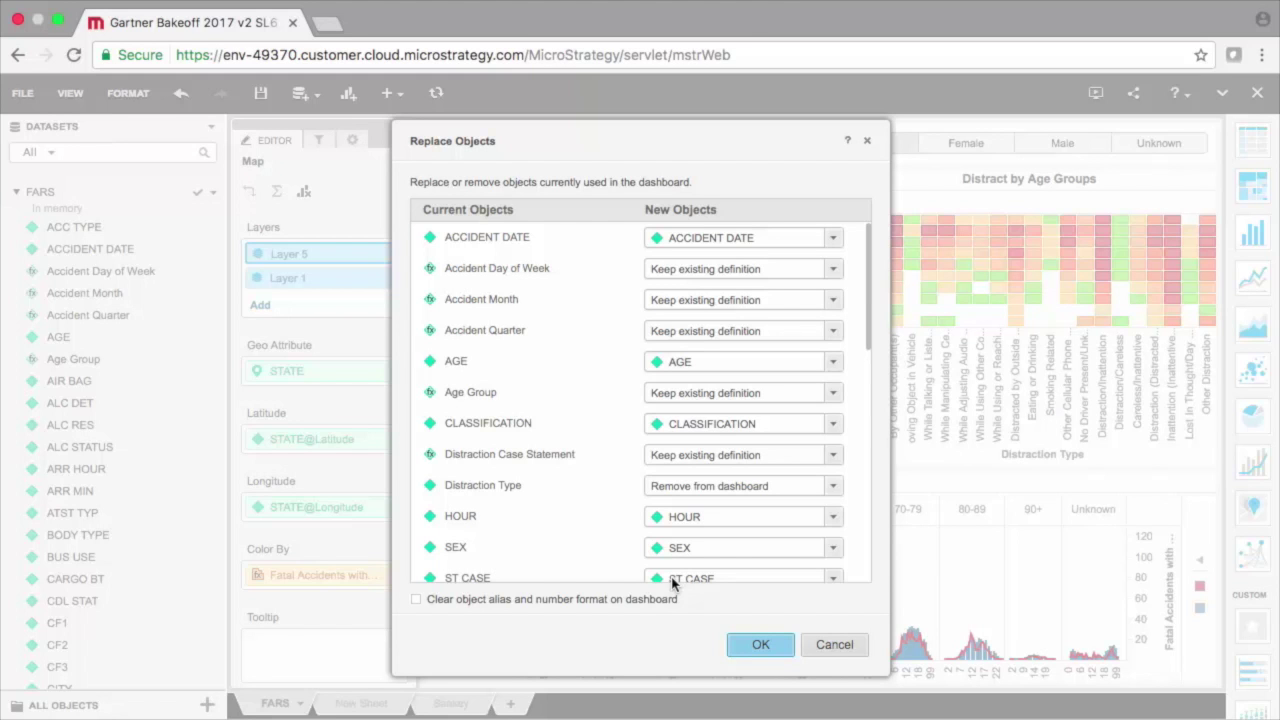
{"action": "left_click", "coordinate": [757, 645]}
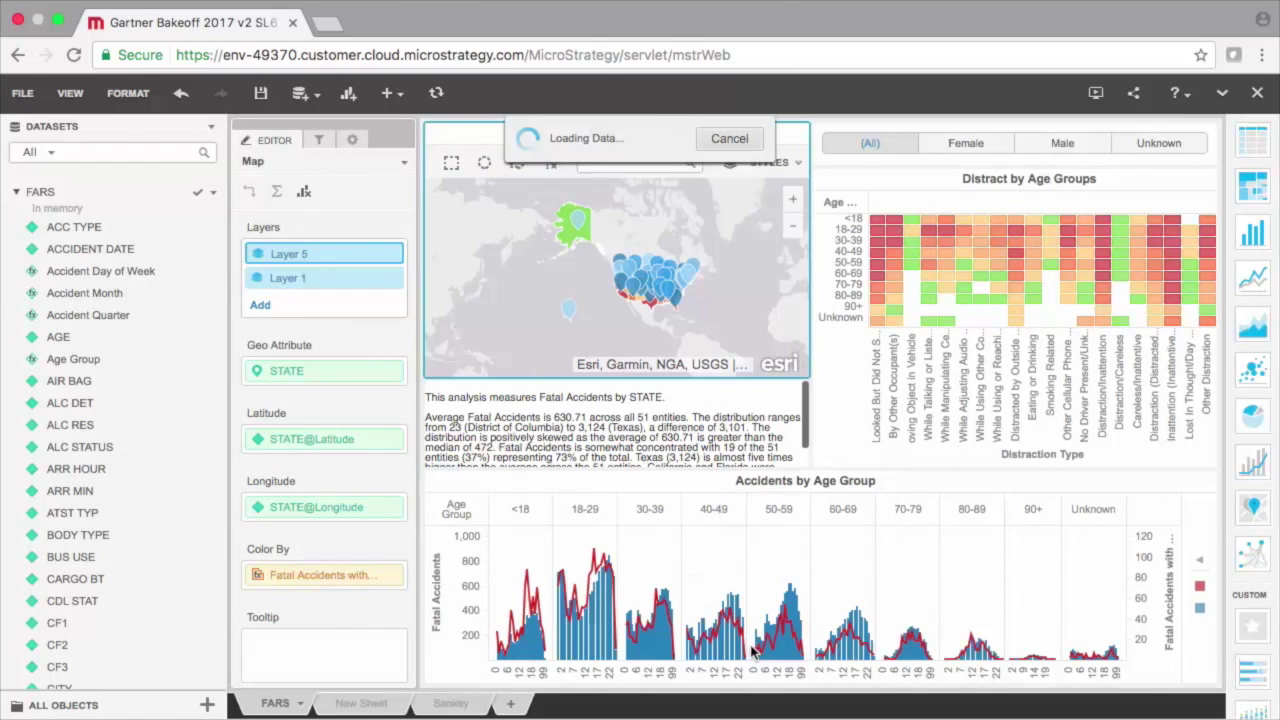